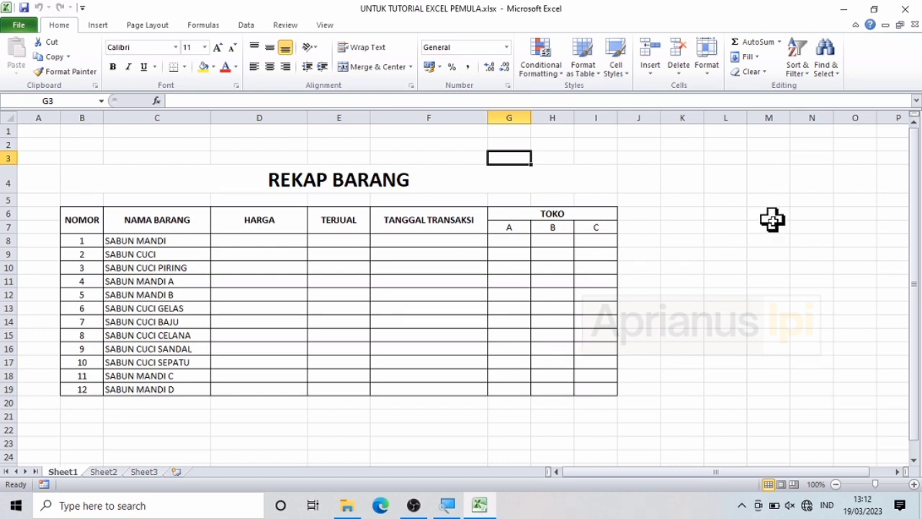
click(754, 251)
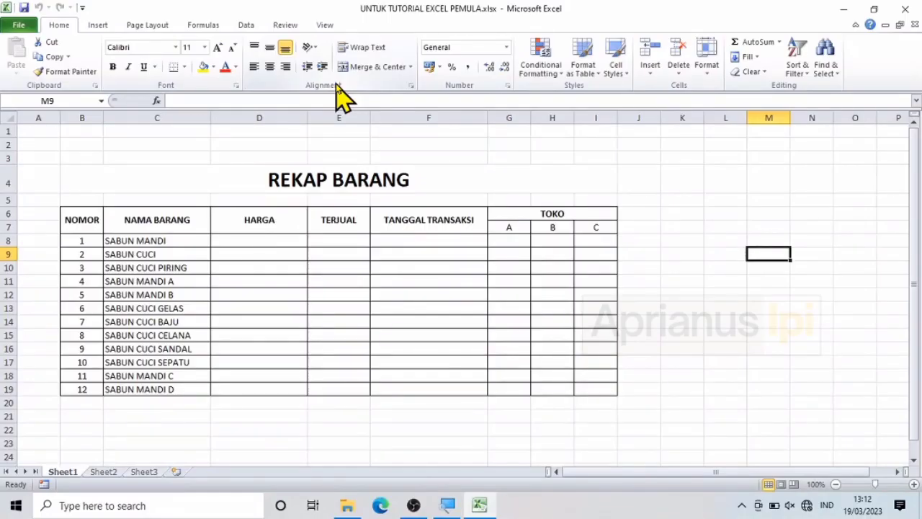
click(651, 322)
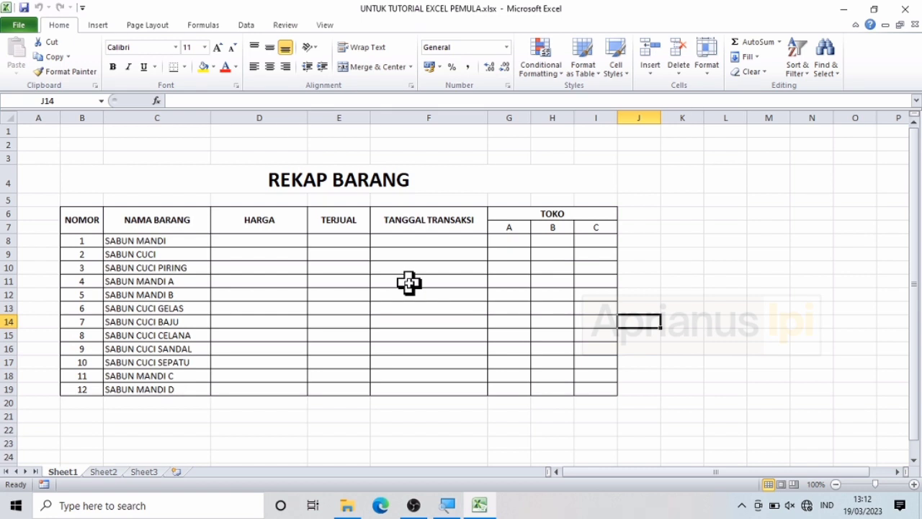
click(401, 189)
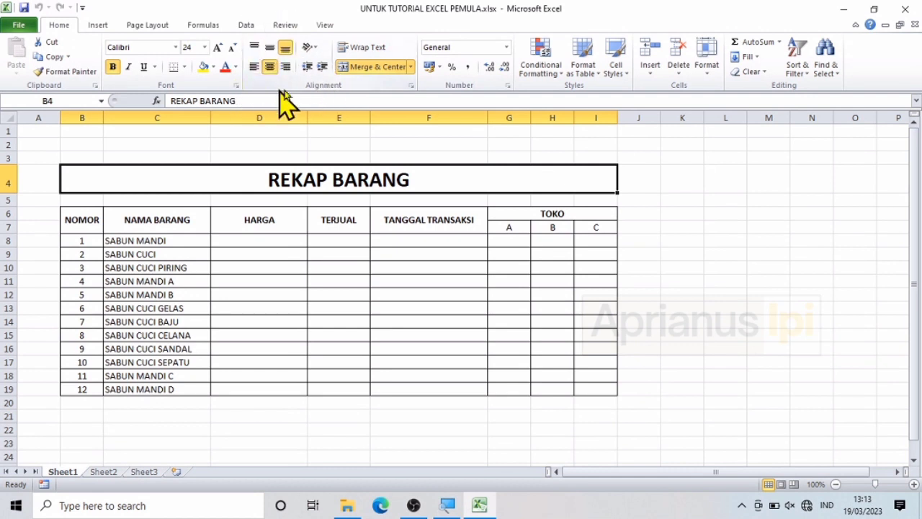
click(285, 49)
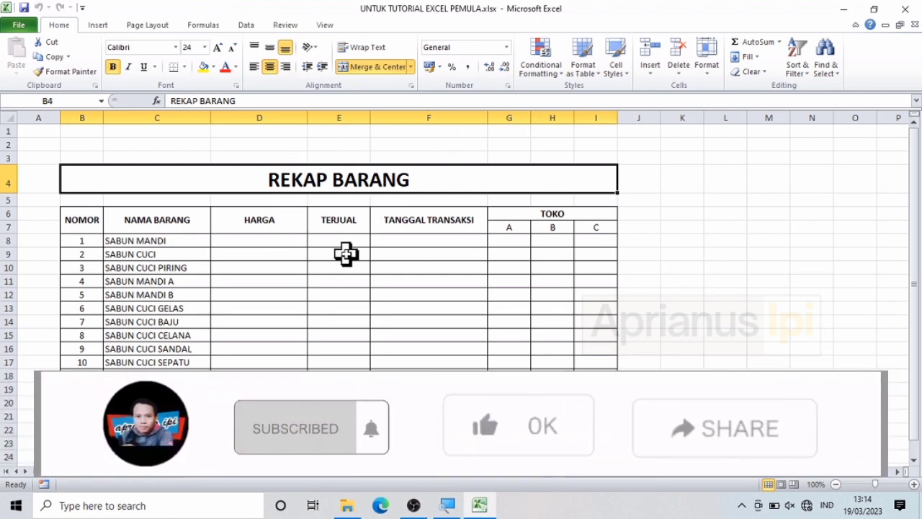
key(shift+Down)
key(shift+Down)
key(shift+Down)
key(shift+Down)
key(shift+Down)
key(shift+Down)
key(shift+Down)
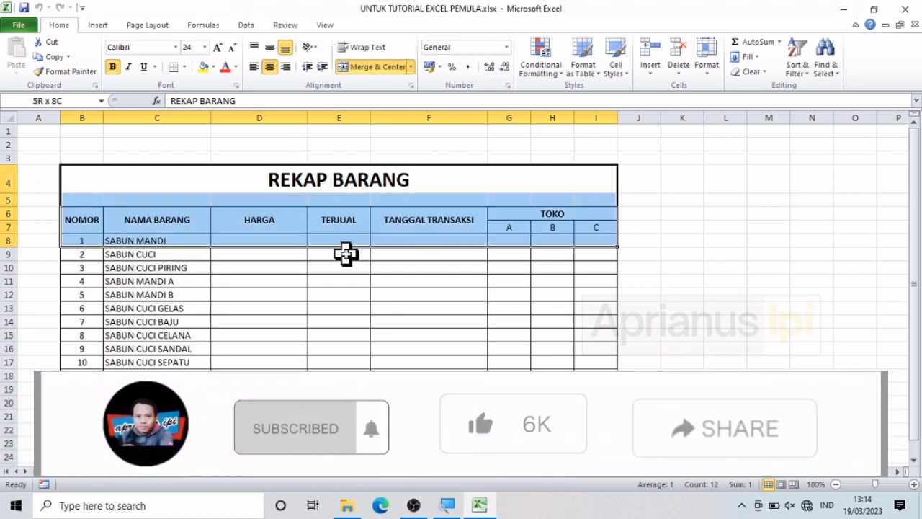
key(shift+Down)
key(shift+Down)
key(shift+Down)
key(shift+Down)
key(shift+Down)
key(shift+Down)
key(shift+Down)
key(shift+Down)
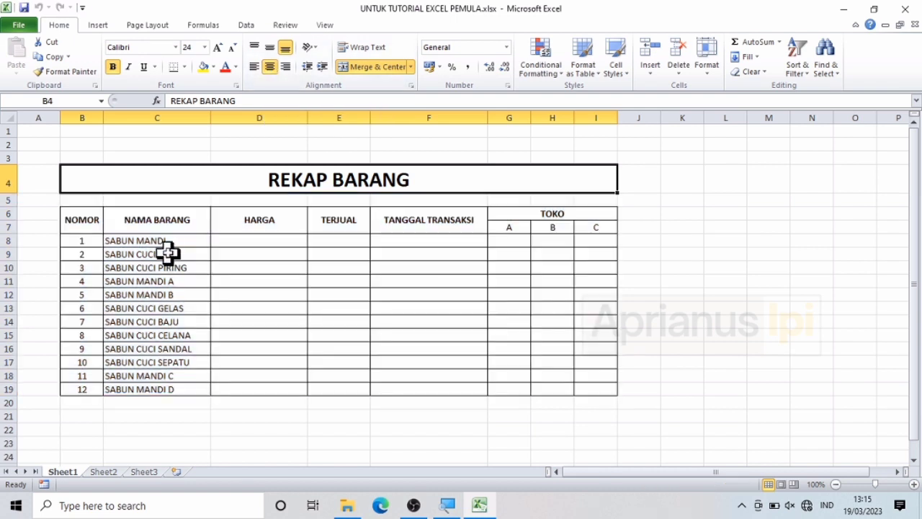
Step: Try left, centre and right alignment on the NAMA BARANG column C6:C19, finishing with left alignment
click(140, 223)
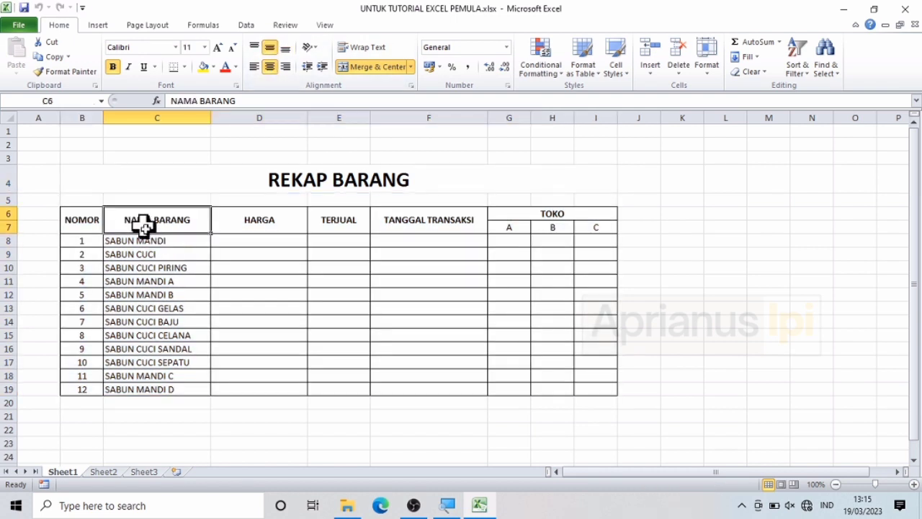
drag(168, 229, 168, 389)
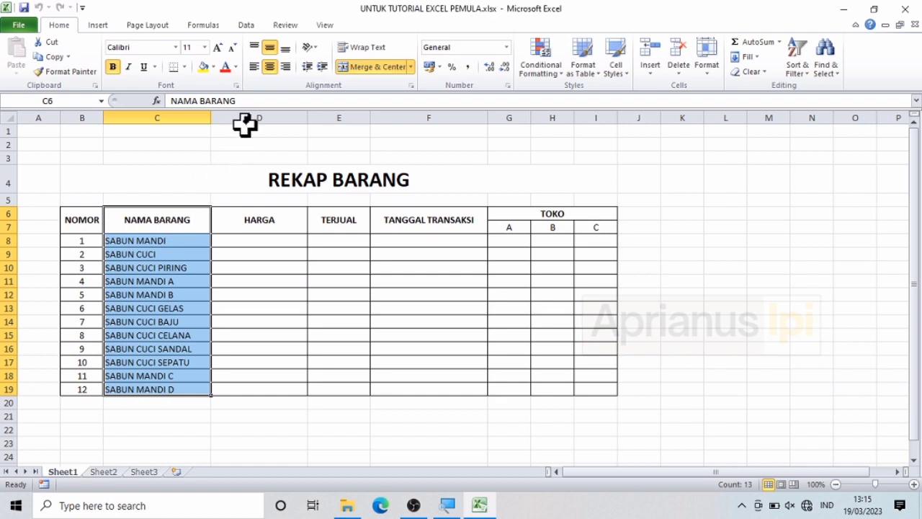
click(254, 67)
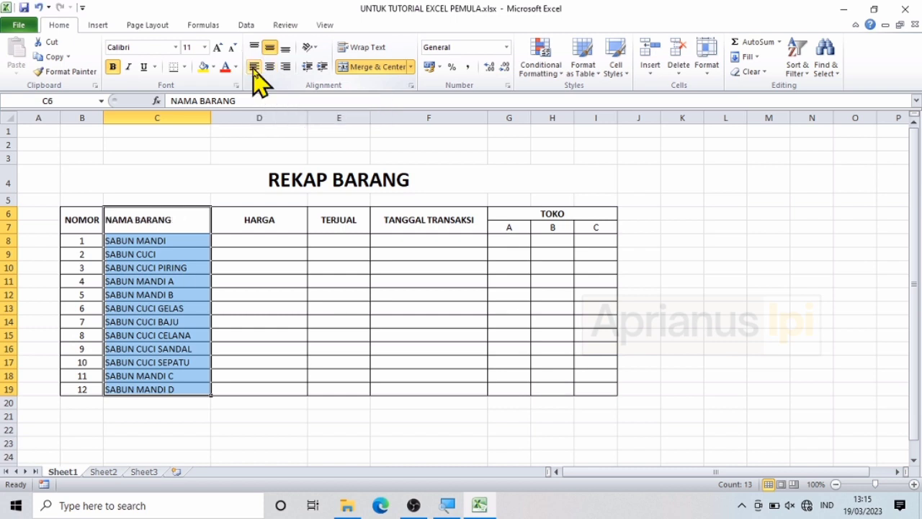
click(269, 67)
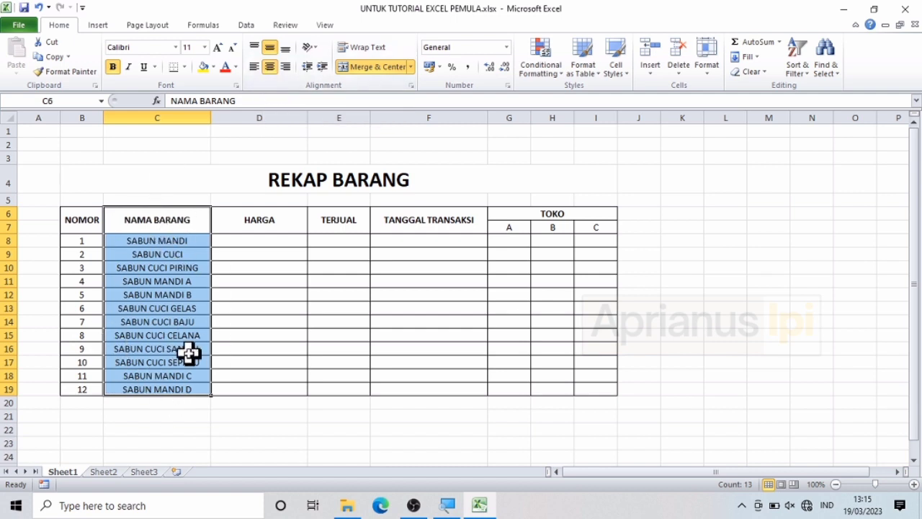
click(286, 67)
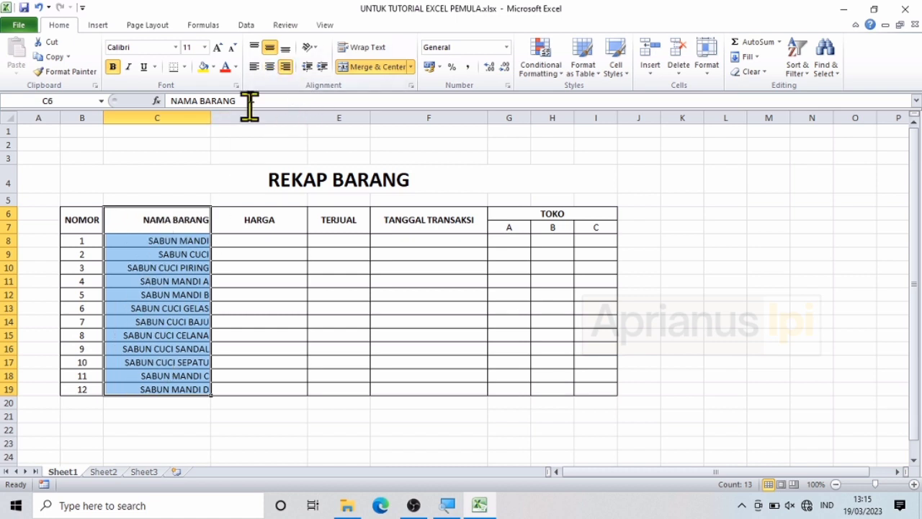
click(254, 67)
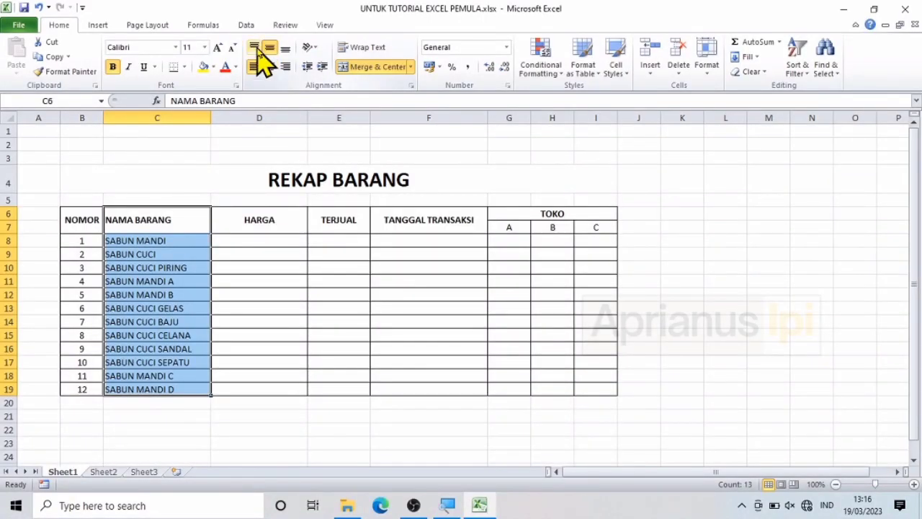
Step: Try top and bottom vertical alignment on the NAMA BARANG column, finishing with middle alignment
click(255, 48)
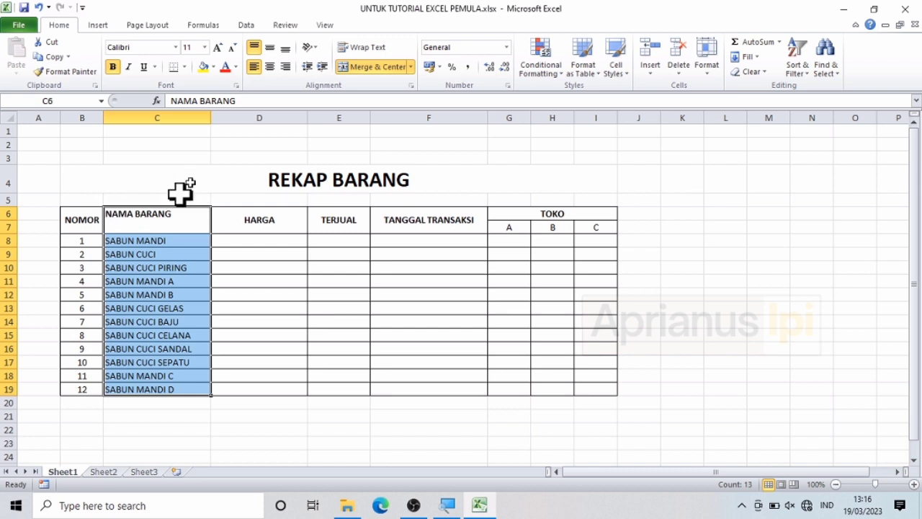
click(271, 48)
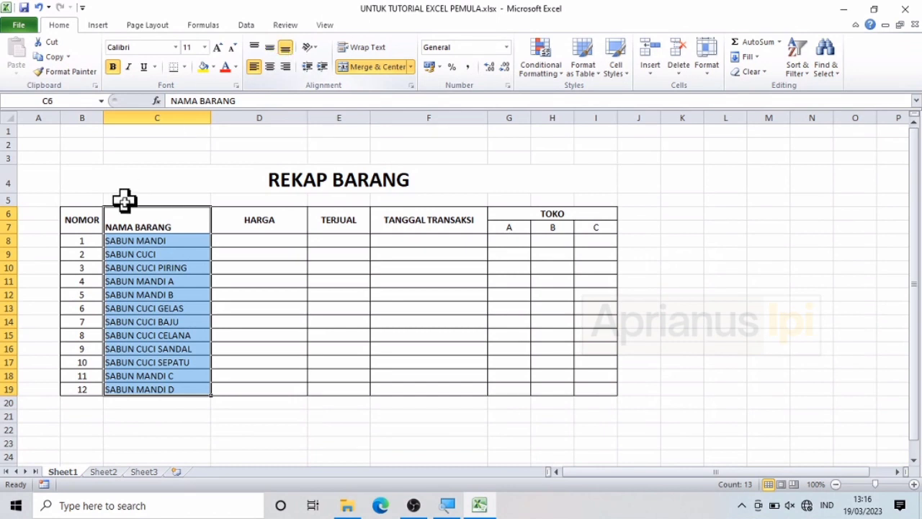
click(269, 49)
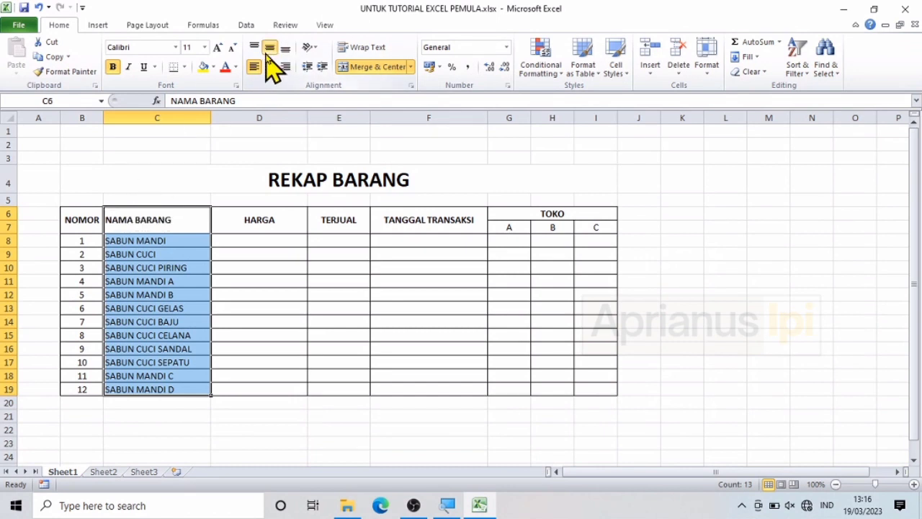
click(263, 292)
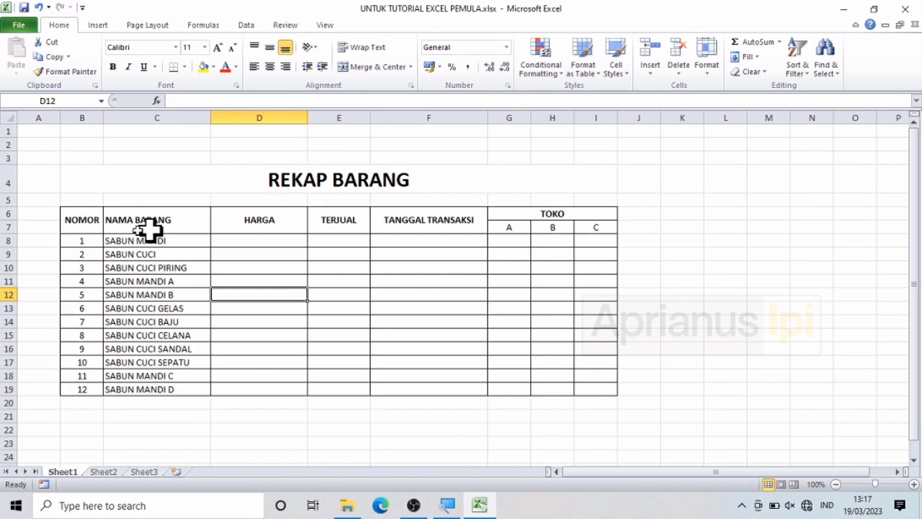
Step: Try the Angle Counterclockwise orientation on the table header B6:I7, finishing with Vertical Text
click(72, 222)
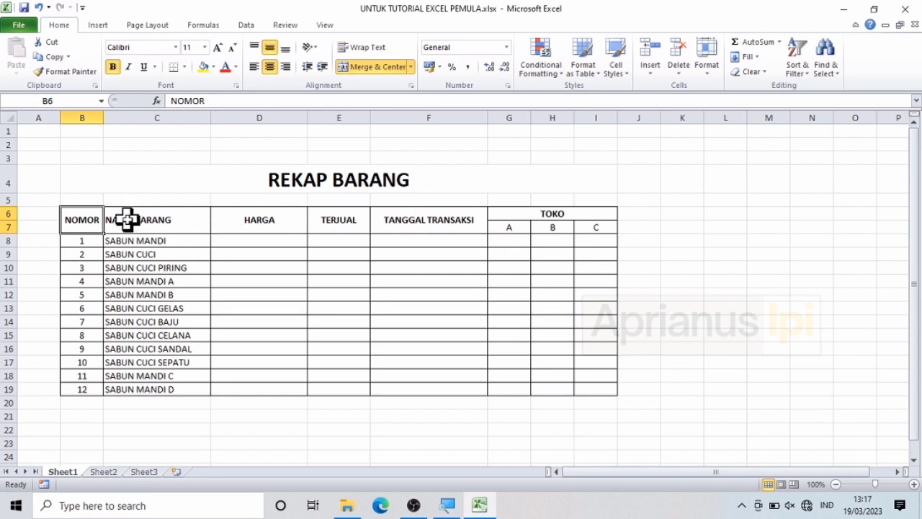
key(shift+Right)
key(shift+Right)
key(shift+Right)
key(shift+Right)
key(shift+Right)
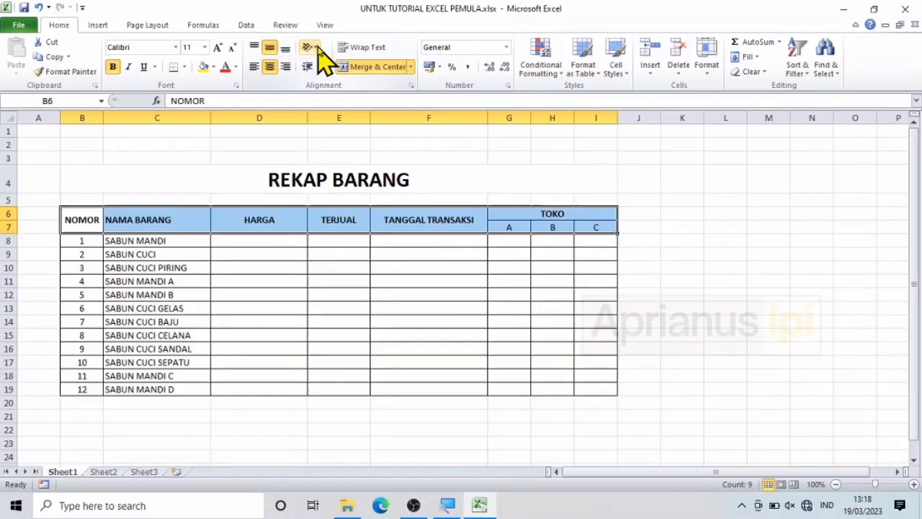
click(315, 48)
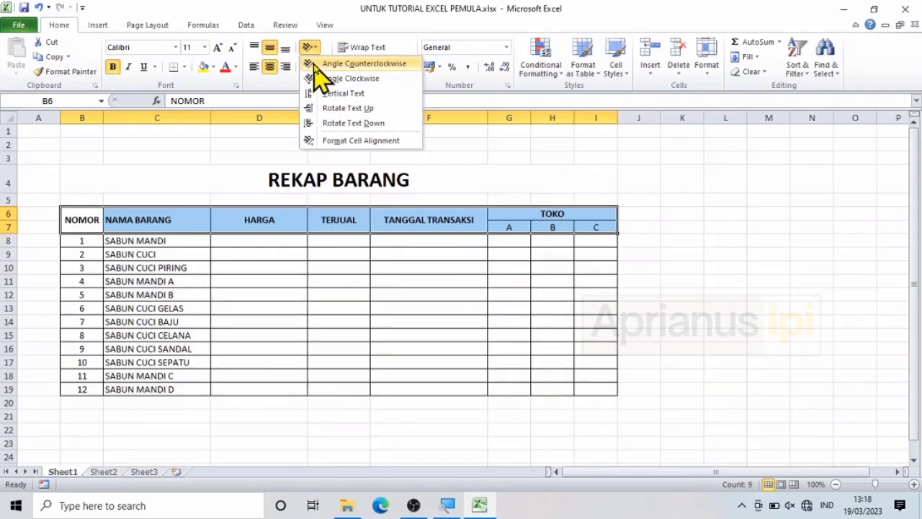
click(363, 63)
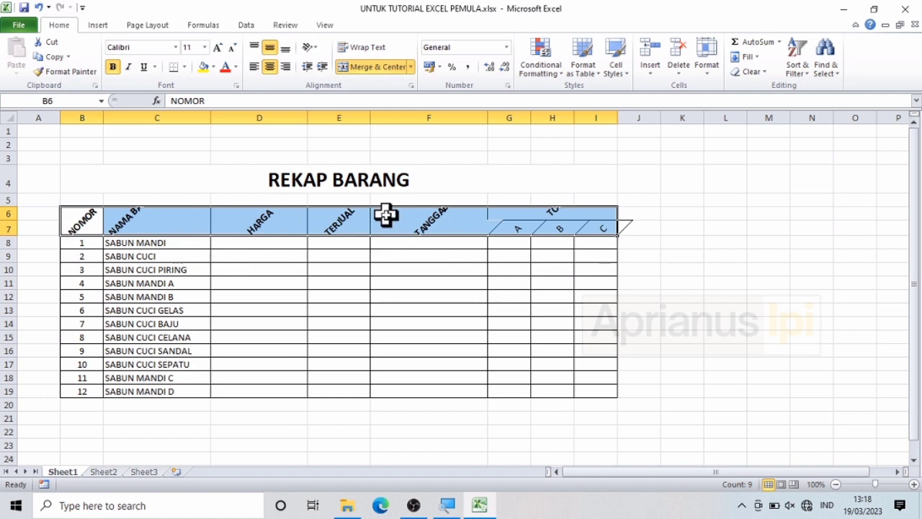
click(314, 49)
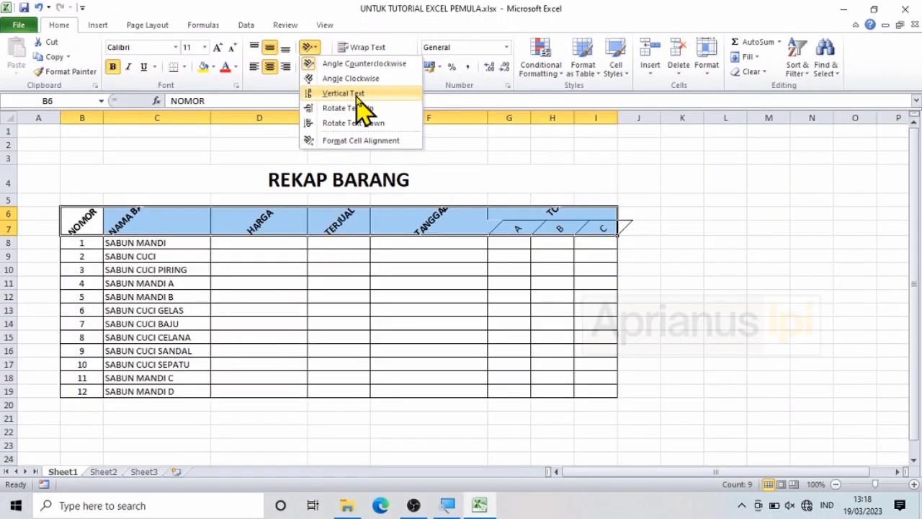
click(355, 95)
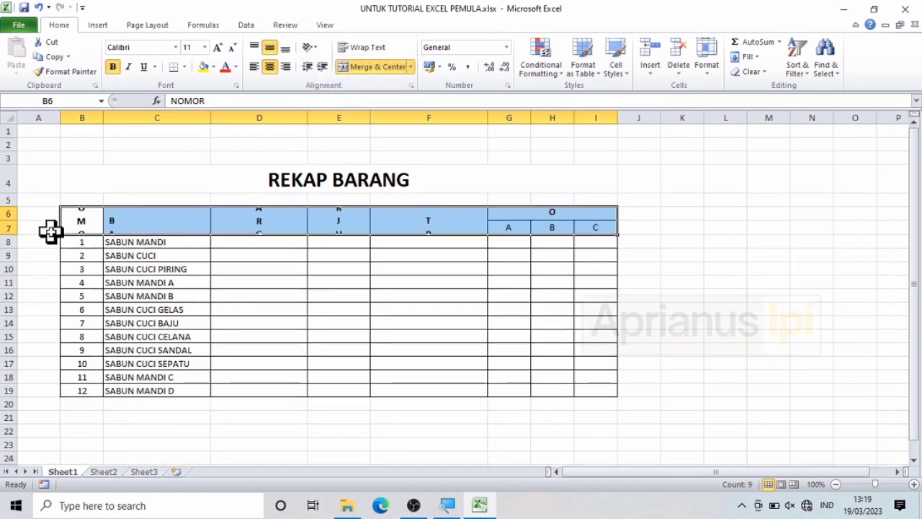
Step: Increase the height of row 7 until all letters of the vertical NOMOR heading fit
drag(14, 234, 17, 260)
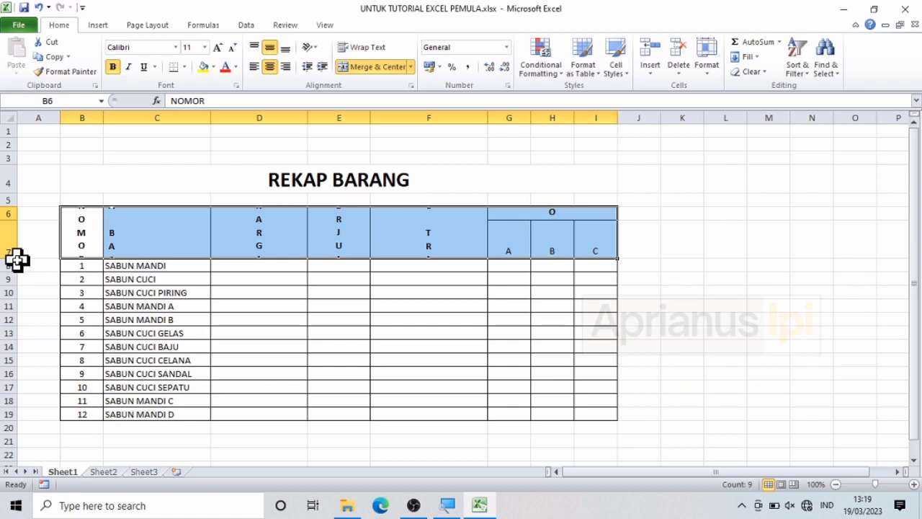
click(17, 259)
drag(9, 258, 8, 277)
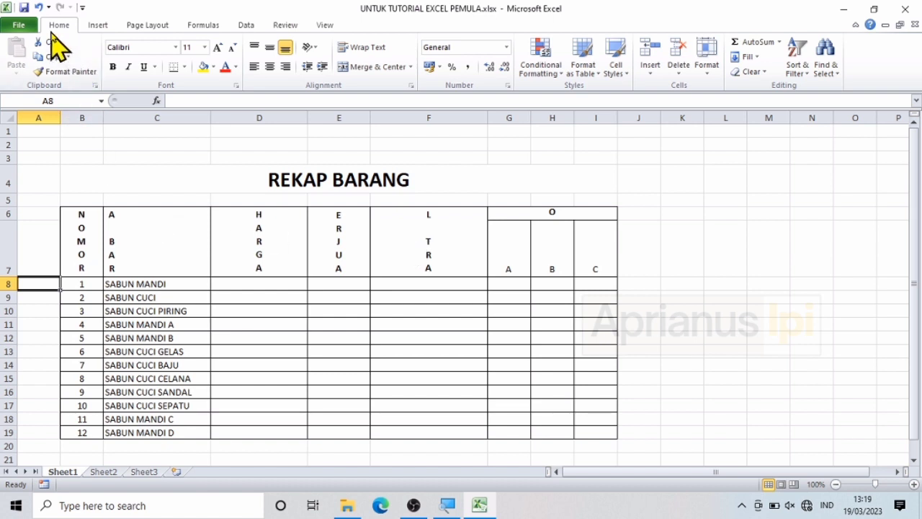
click(312, 48)
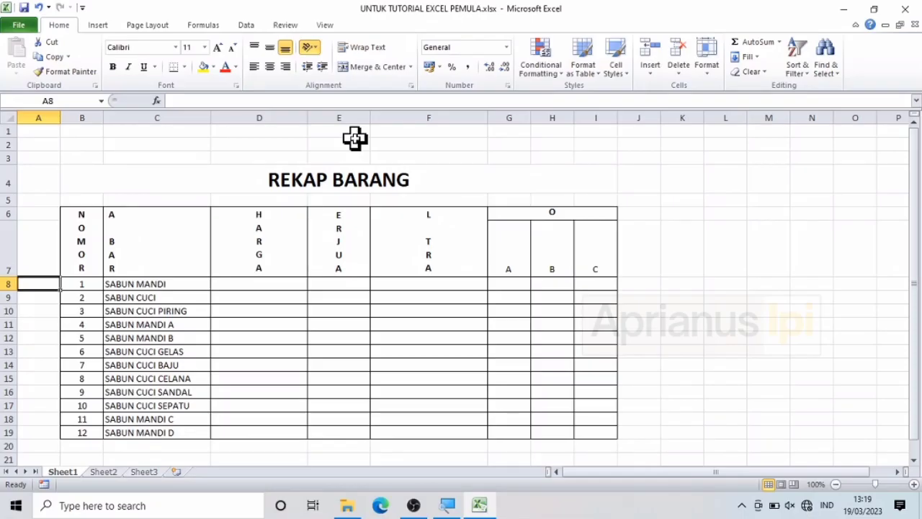
key(ctrl+1)
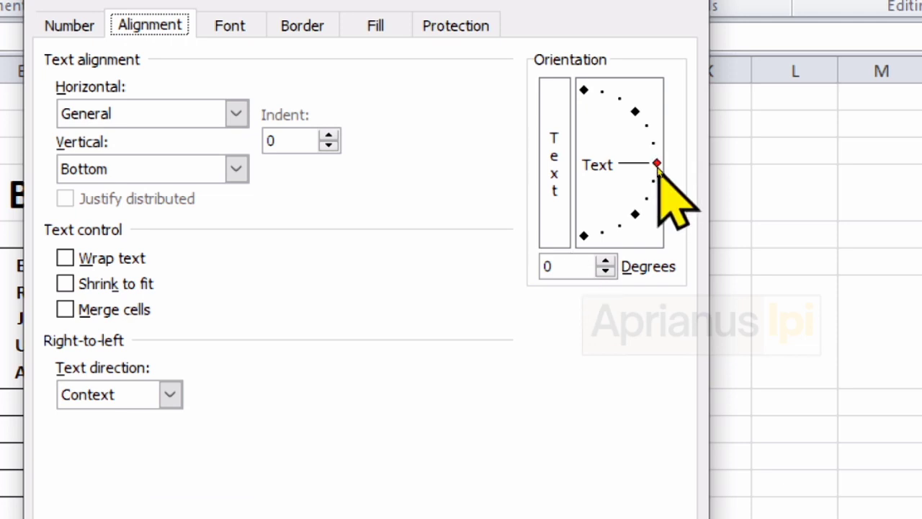
mouse_move(656, 164)
mouse_down()
mouse_move(648, 116)
mouse_move(642, 136)
mouse_move(641, 118)
mouse_move(651, 148)
mouse_up()
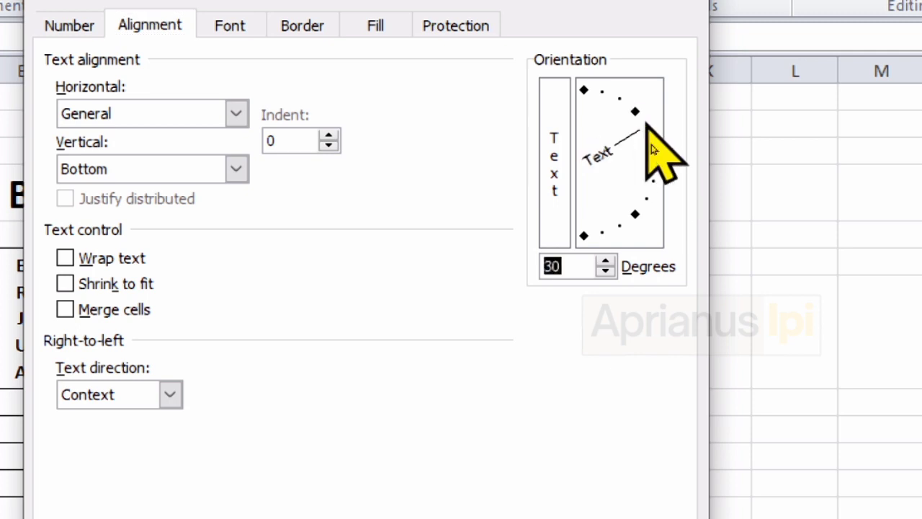
drag(652, 148, 656, 163)
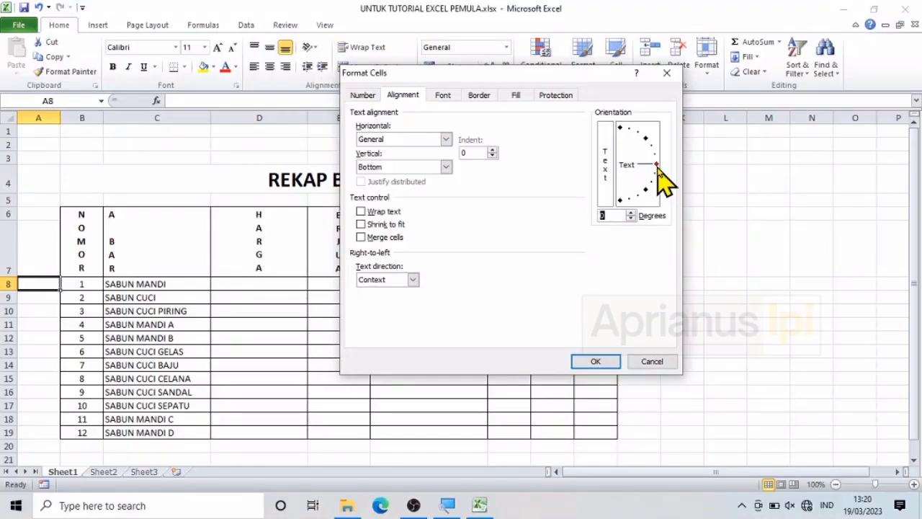
click(659, 361)
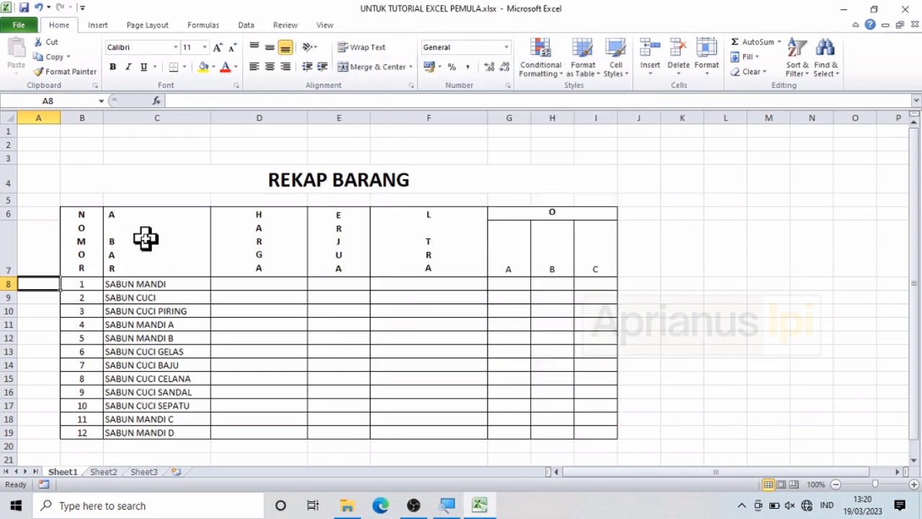
Step: Set the text orientation of the table header B6:I7 to -43 degrees in the cell alignment settings
click(68, 227)
key(shift+Right)
key(shift+Right)
key(shift+Right)
key(shift+Right)
key(shift+Right)
key(shift+Right)
key(shift+Right)
key(shift+Right)
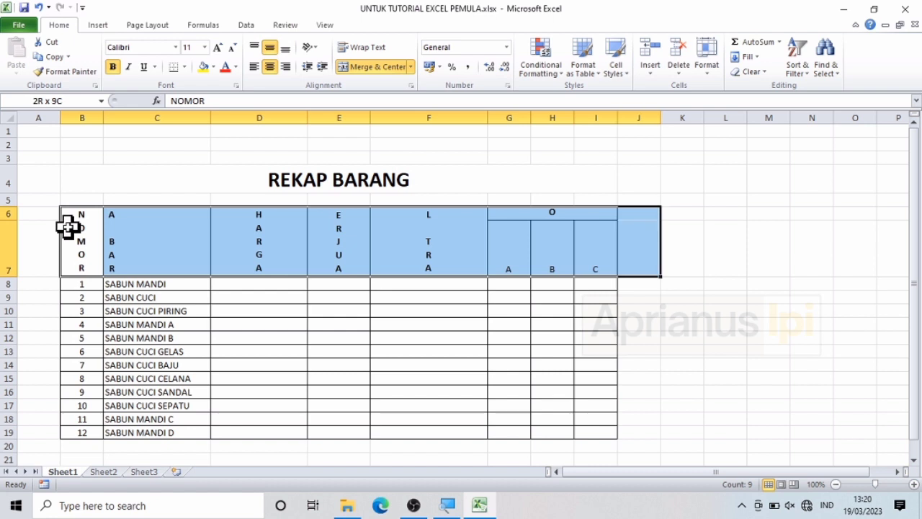
key(shift+Left)
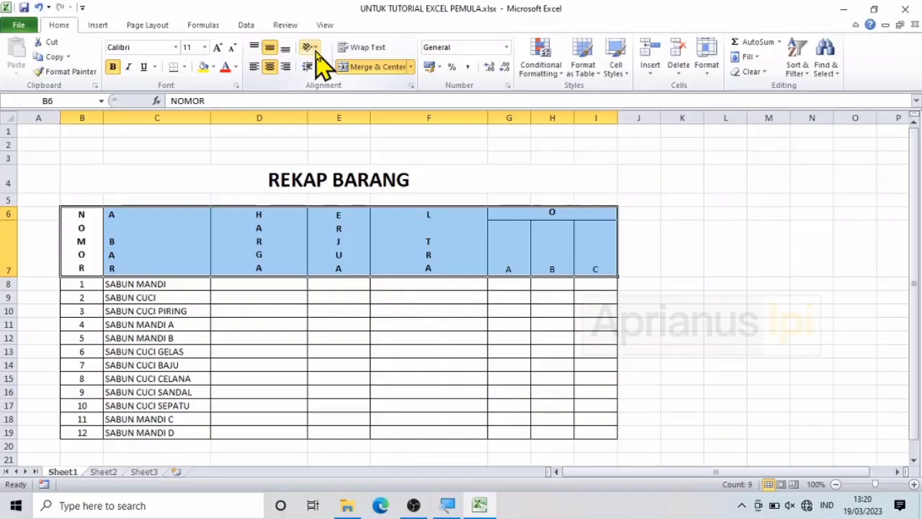
click(310, 48)
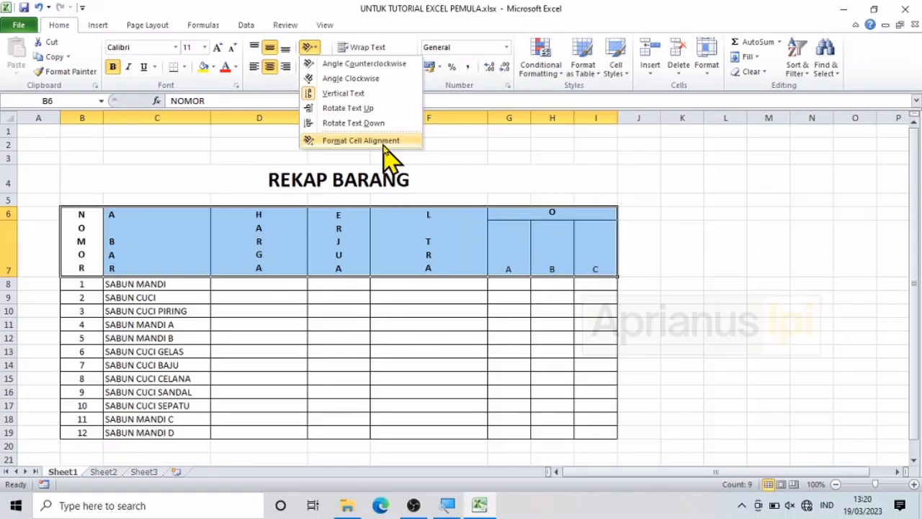
click(385, 144)
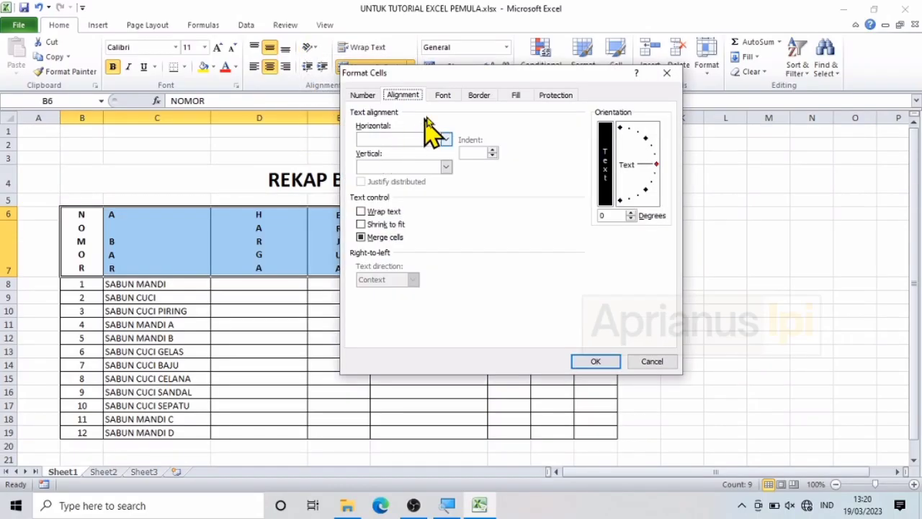
drag(472, 75, 593, 89)
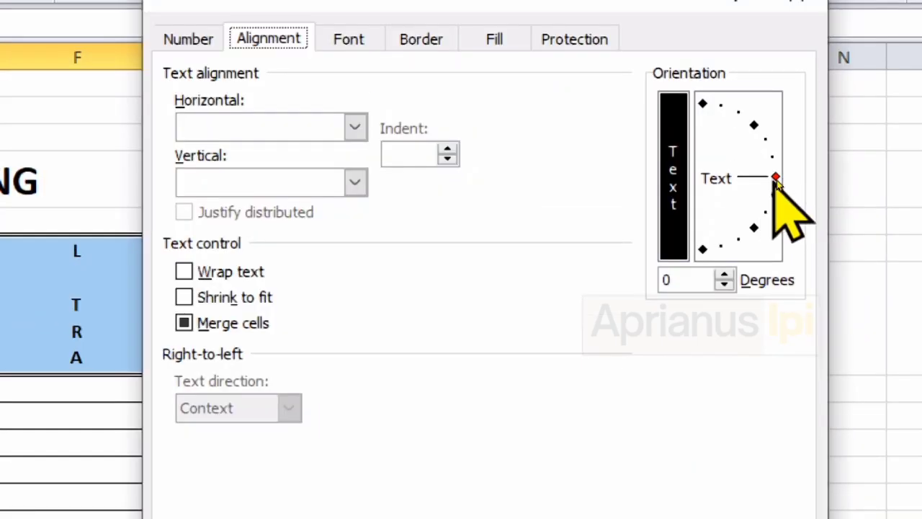
drag(775, 178, 773, 210)
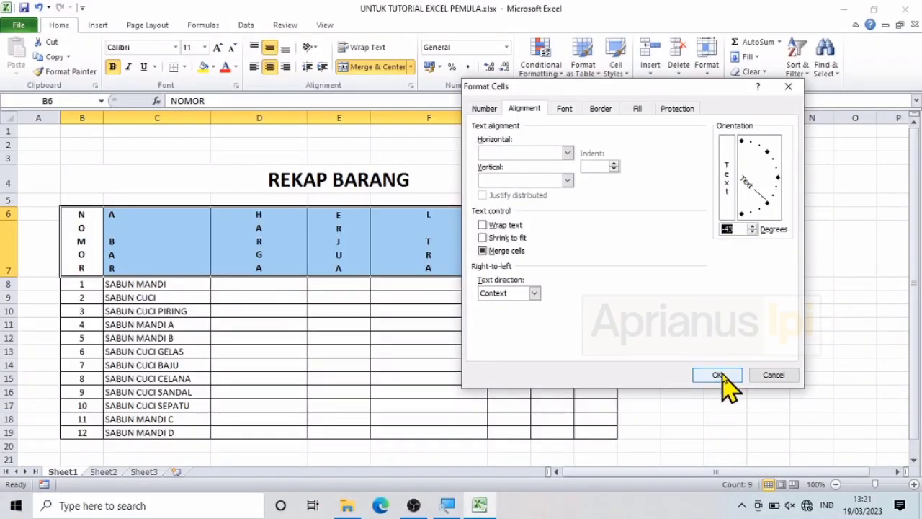
click(718, 375)
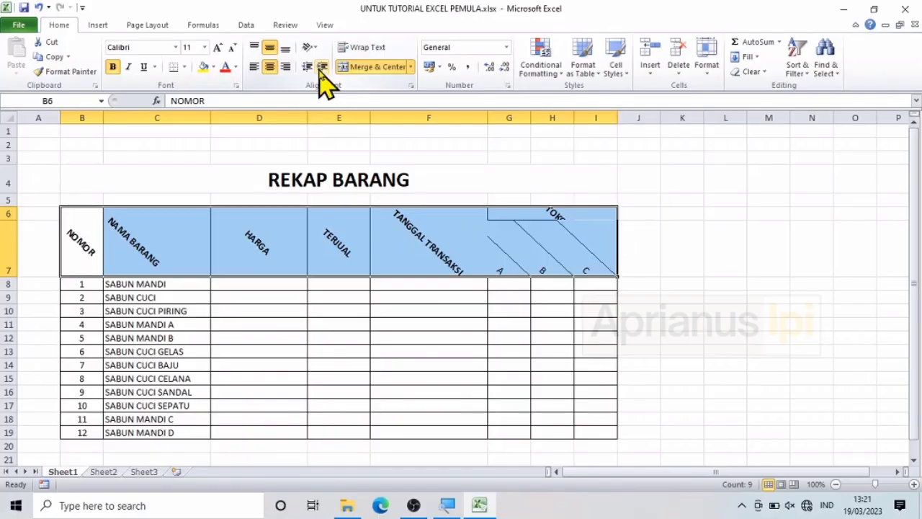
click(149, 335)
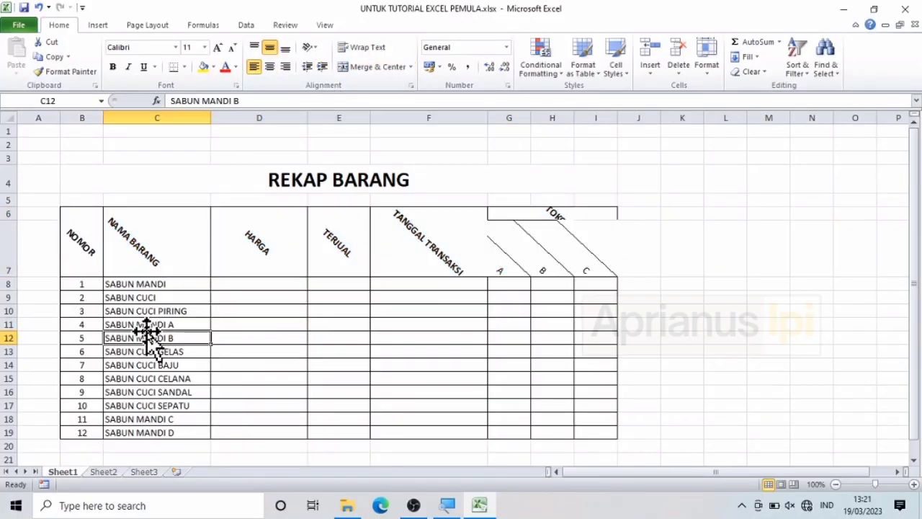
click(138, 293)
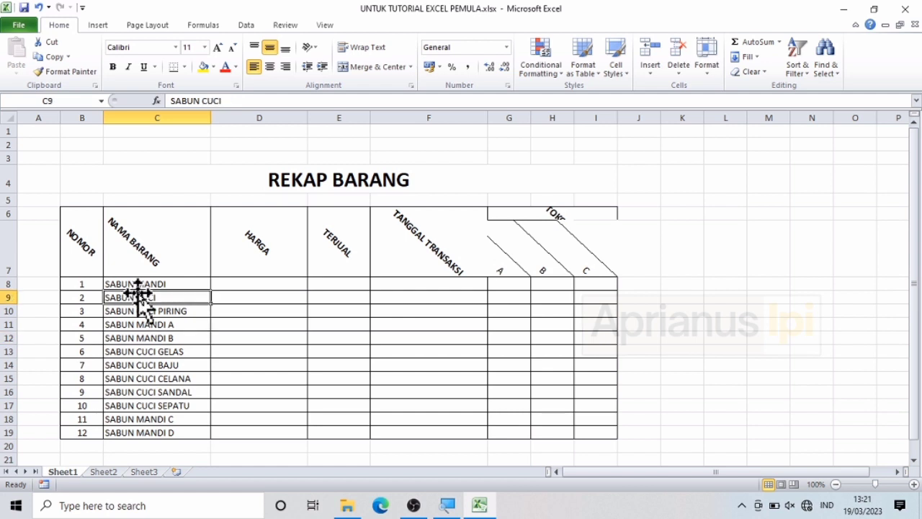
key(Up)
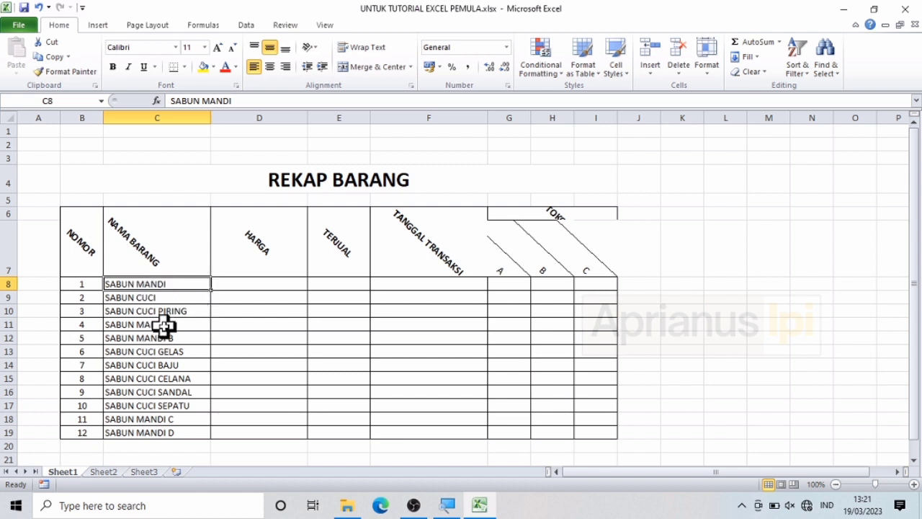
key(shift+Down)
key(shift+Down)
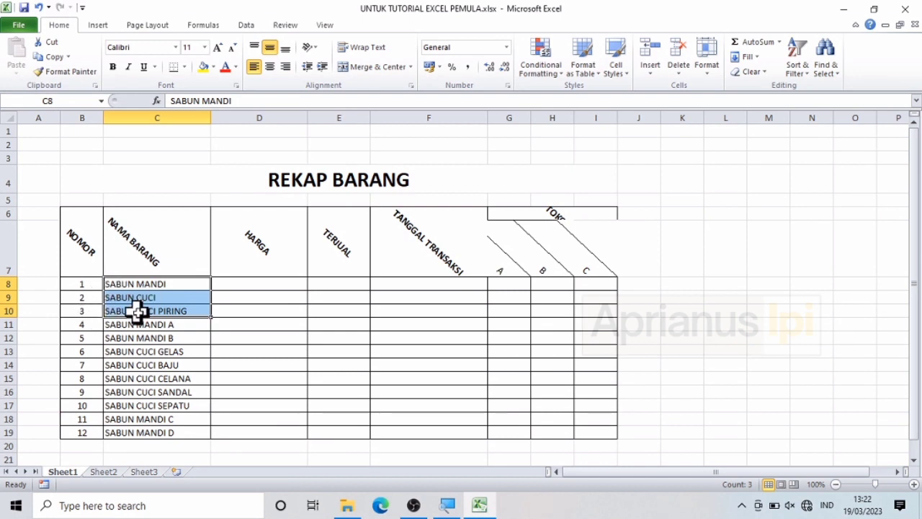
text(+)
key(BackSpace)
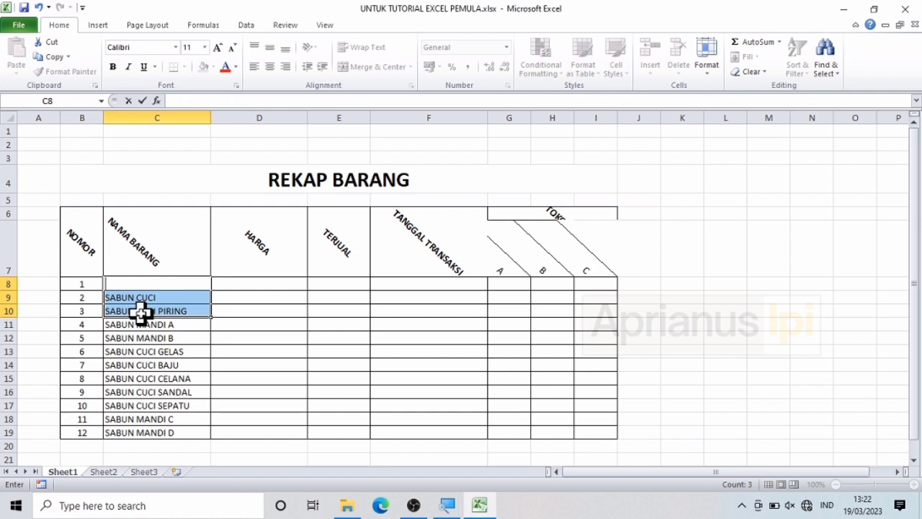
click(40, 8)
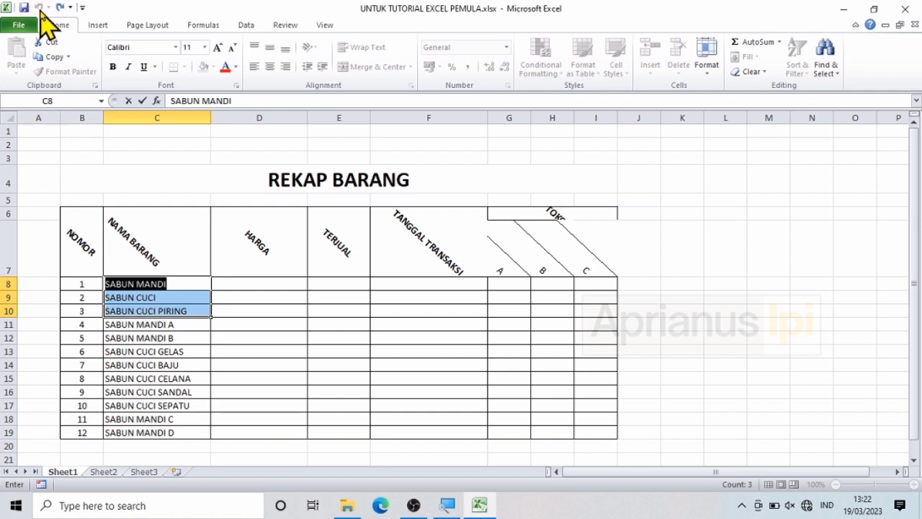
click(204, 286)
key(Return)
click(203, 285)
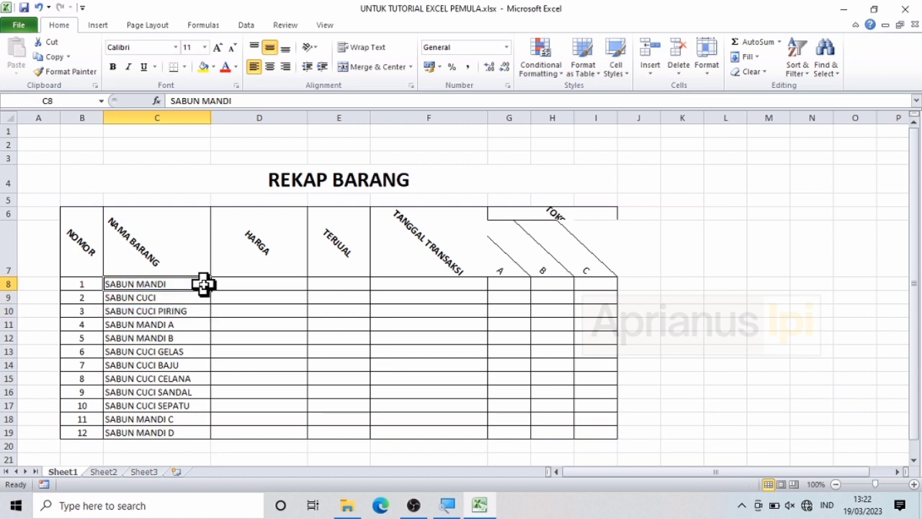
Step: Increase the indent of the first three item names C8:C10 by five levels
key(shift+Down)
key(shift+Down)
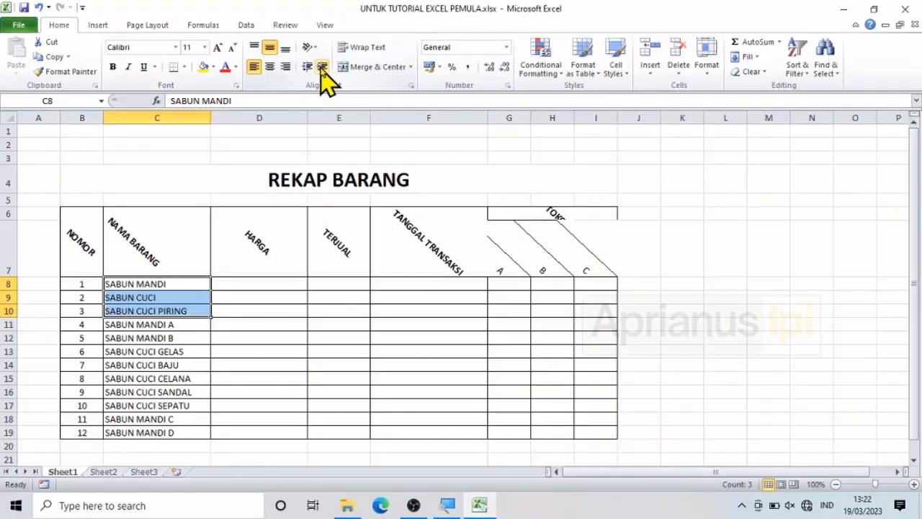
click(322, 67)
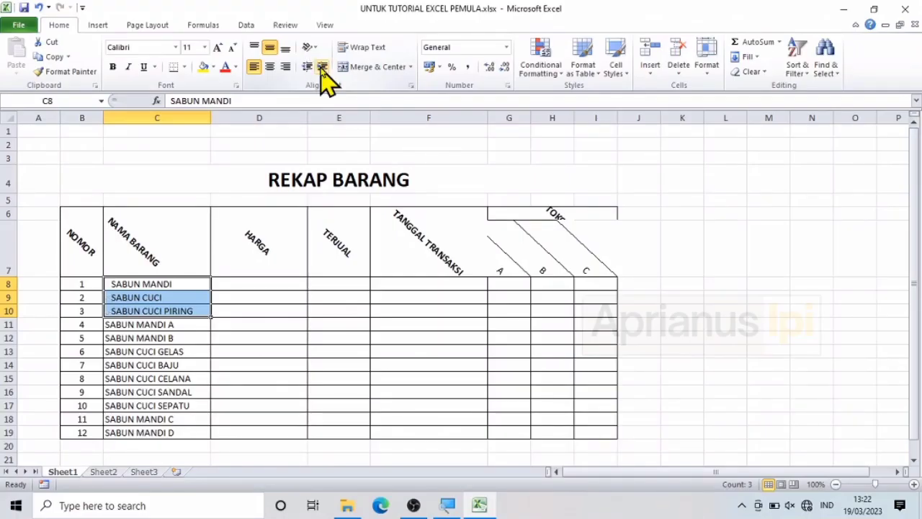
click(322, 67)
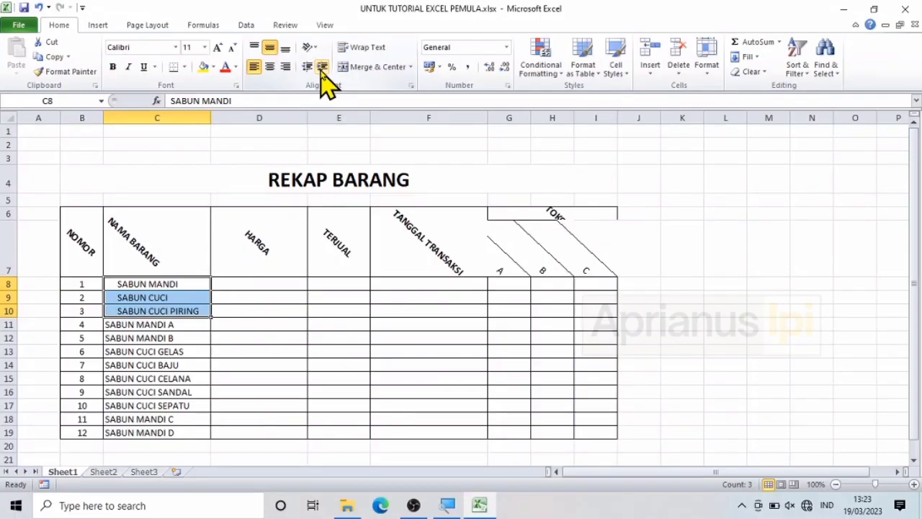
click(322, 70)
click(321, 71)
click(321, 70)
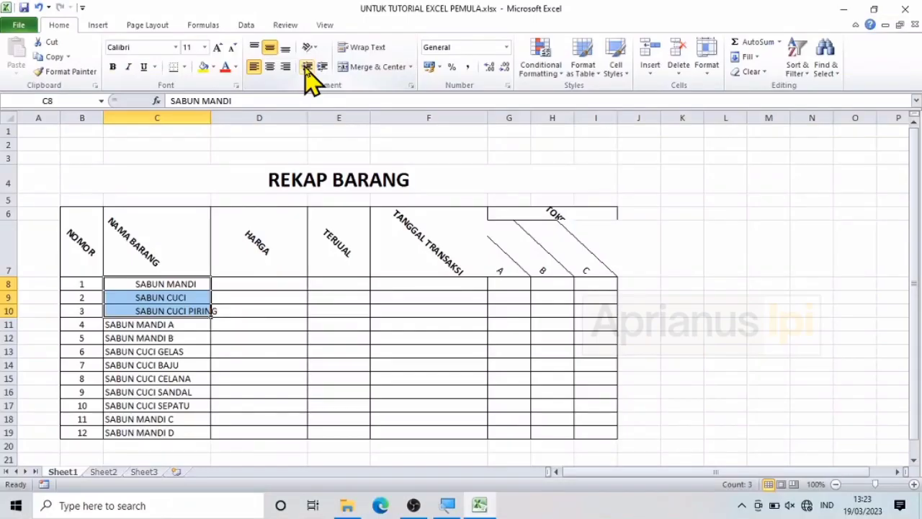
Step: Decrease the indent of the item names C8:C10 by three levels
click(305, 67)
click(306, 67)
click(306, 66)
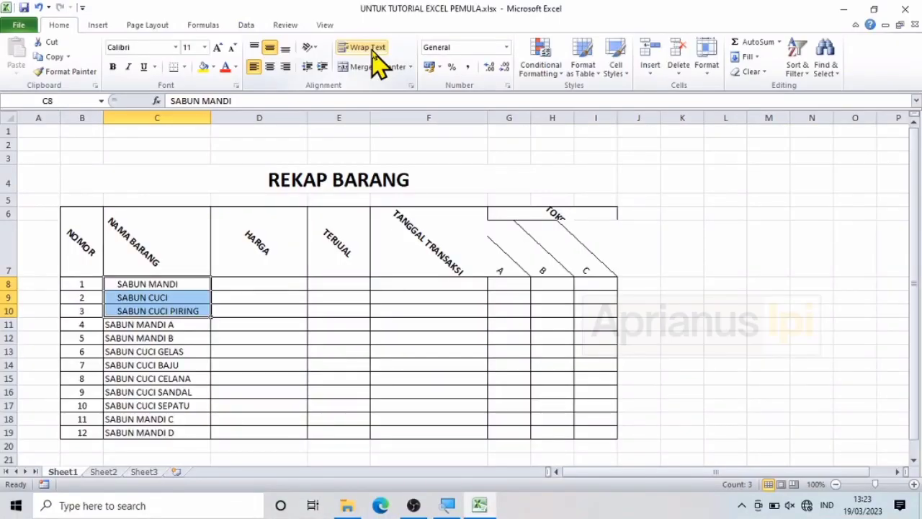
click(359, 362)
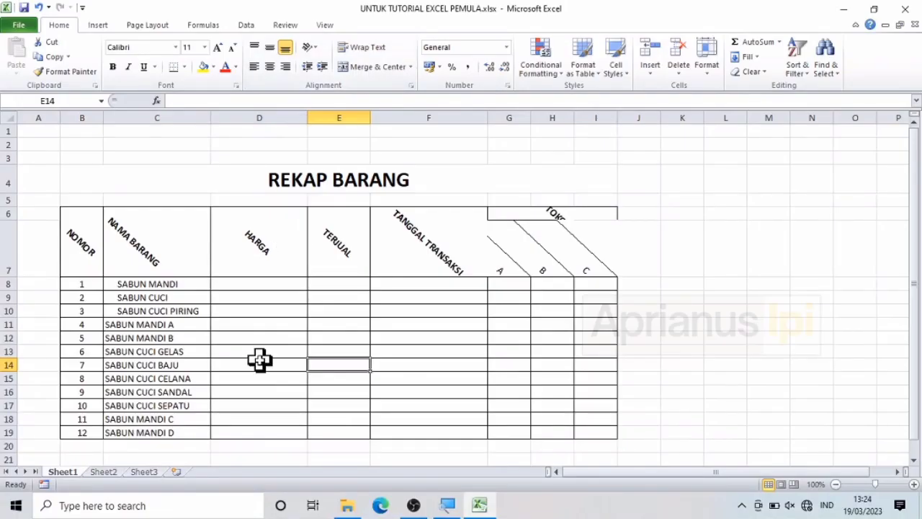
Step: Narrow the NAMA BARANG column C to about half its width, so the item names overflow into column D
click(246, 427)
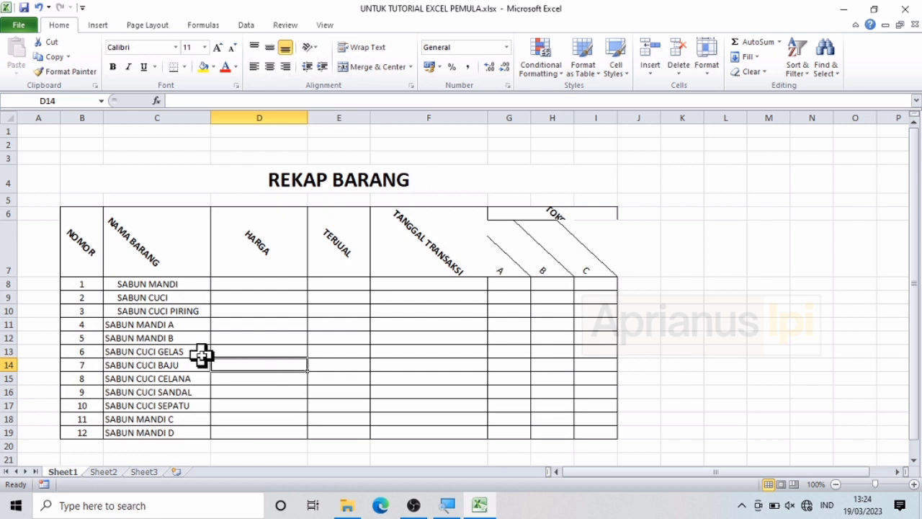
click(165, 310)
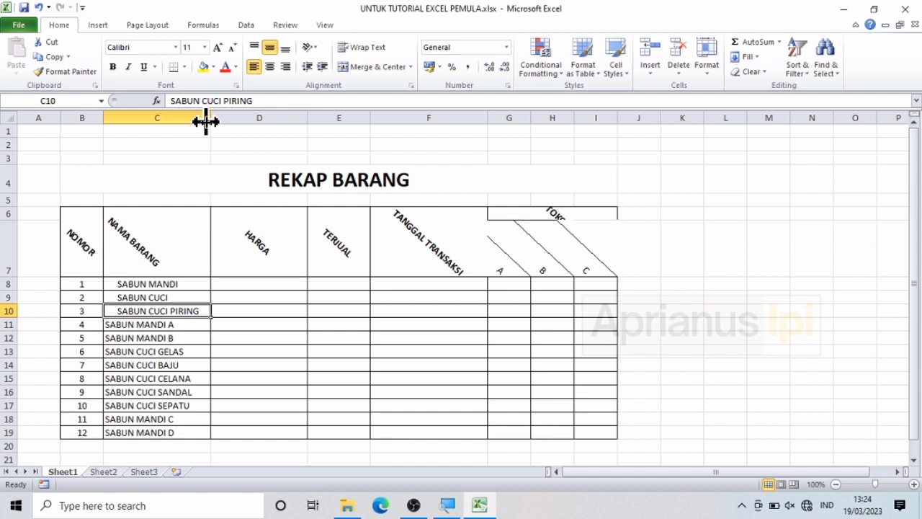
drag(206, 120, 153, 119)
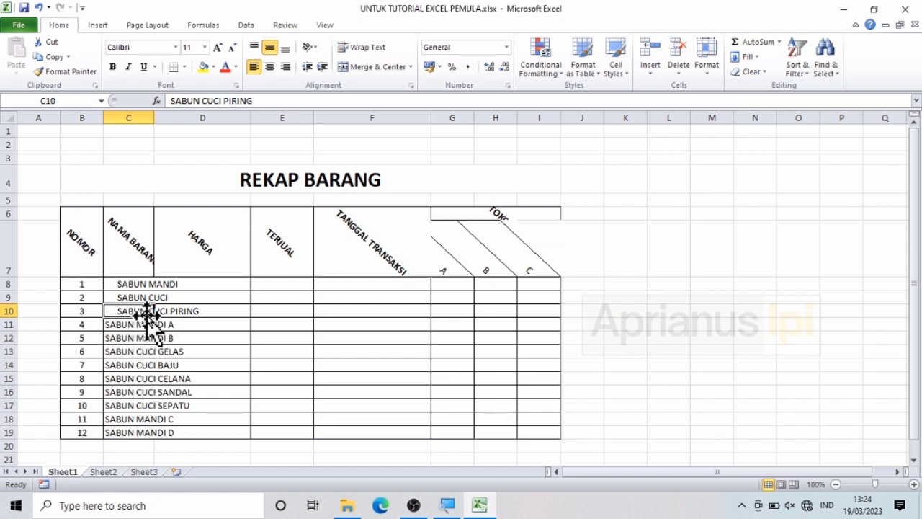
Step: Try Wrap Text on the item names C8:C19, finishing with wrapping switched off
click(131, 282)
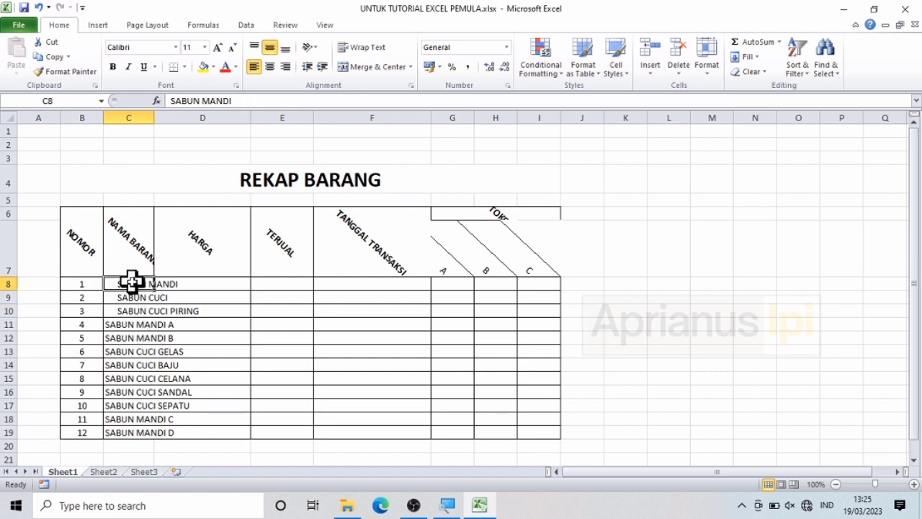
key(shift+Down)
key(shift+Down)
key(shift+Down)
key(shift+Down)
key(shift+Down)
key(shift+Down)
key(shift+Down)
key(shift+Down)
key(shift+Down)
key(shift+Down)
key(shift+Down)
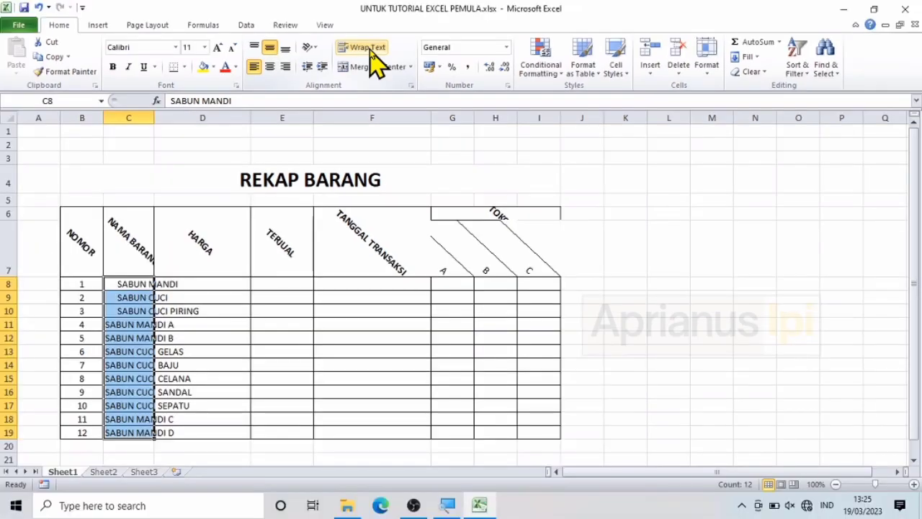
click(370, 53)
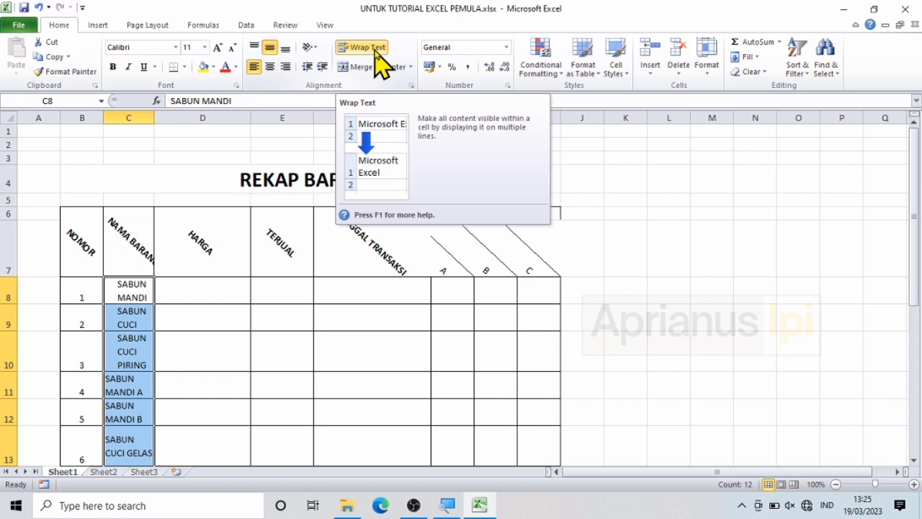
click(374, 51)
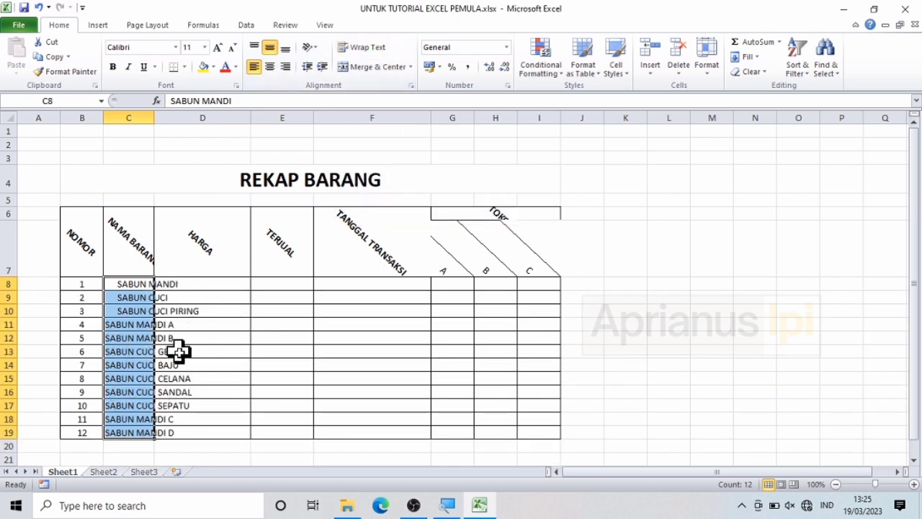
click(205, 378)
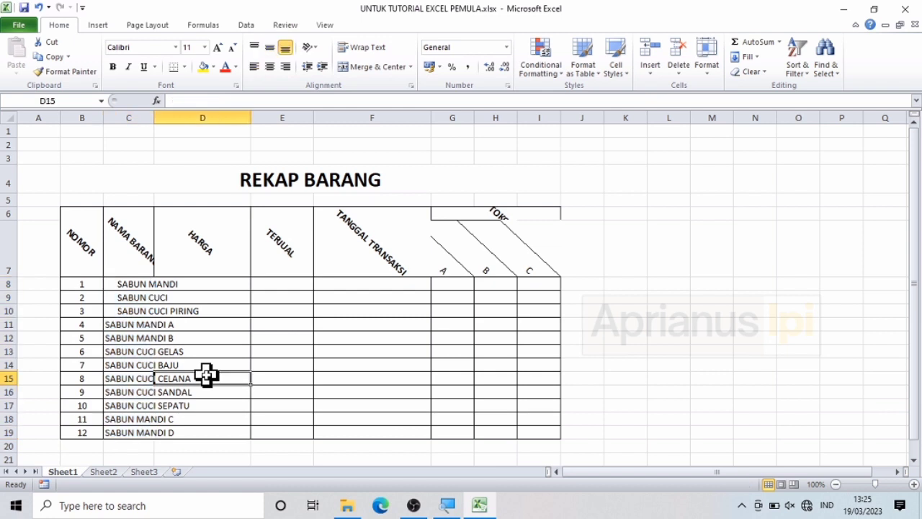
click(129, 339)
key(Down)
key(Down)
key(shift+Up)
key(shift+Up)
key(shift+Up)
key(shift+Up)
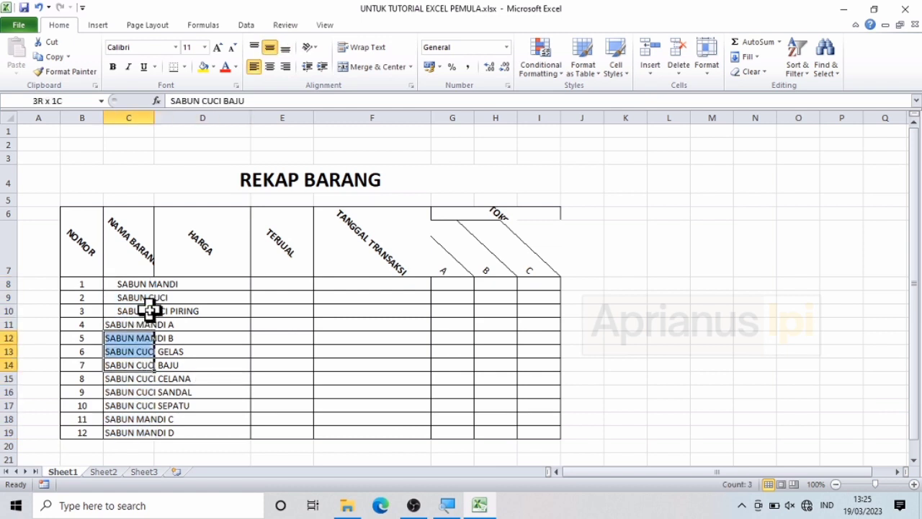
Step: Reselect the item names C8:C19, wrap their text once more and remove the wrapping again
key(Up)
key(Up)
key(Up)
key(Up)
key(Up)
key(Up)
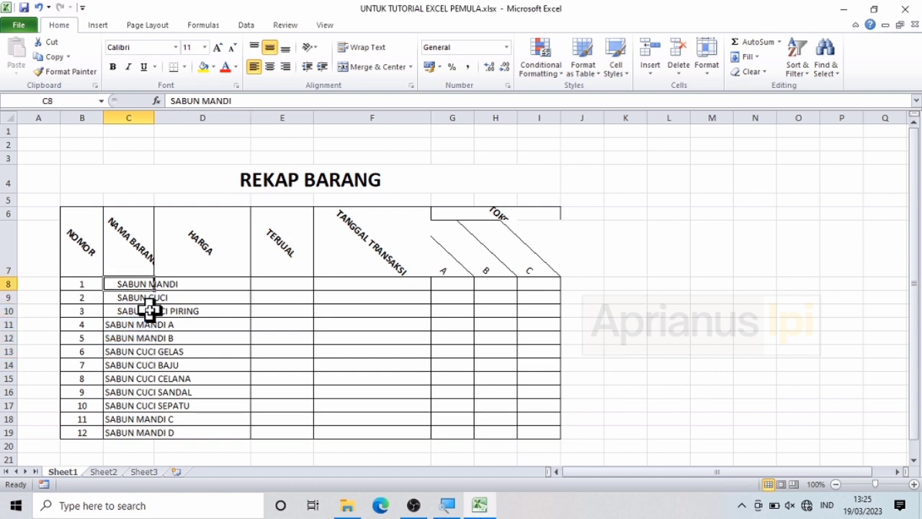
key(shift+Down)
key(shift+Down)
key(shift+Down)
key(shift+Down)
key(shift+Down)
key(shift+Down)
key(shift+Down)
key(shift+Down)
key(shift+Down)
key(shift+Down)
key(shift+Down)
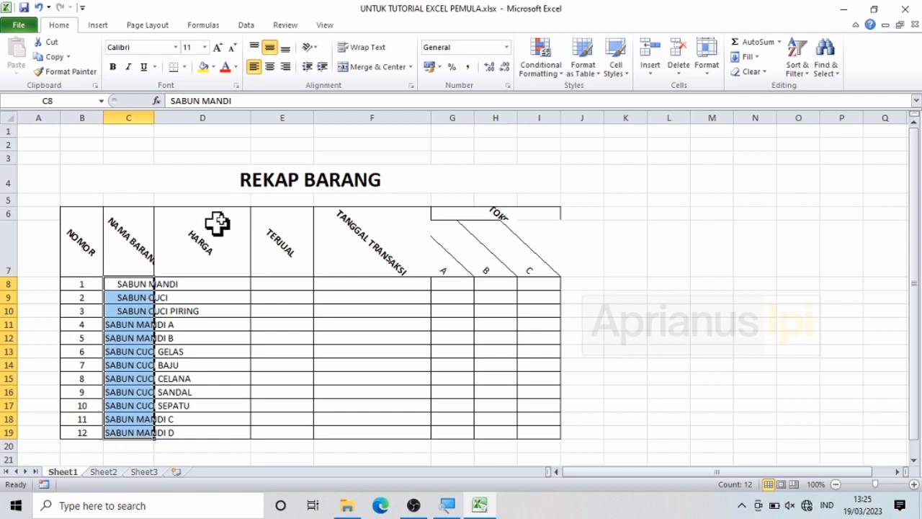
click(368, 47)
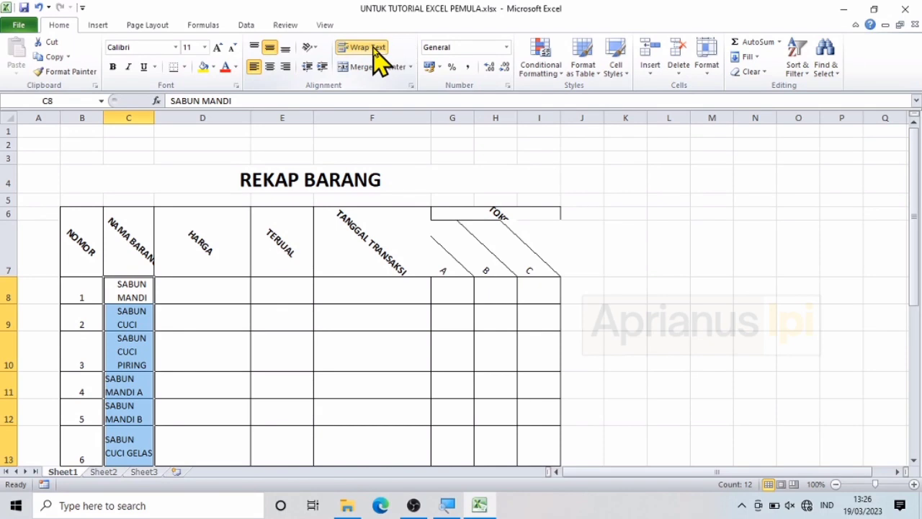
click(344, 50)
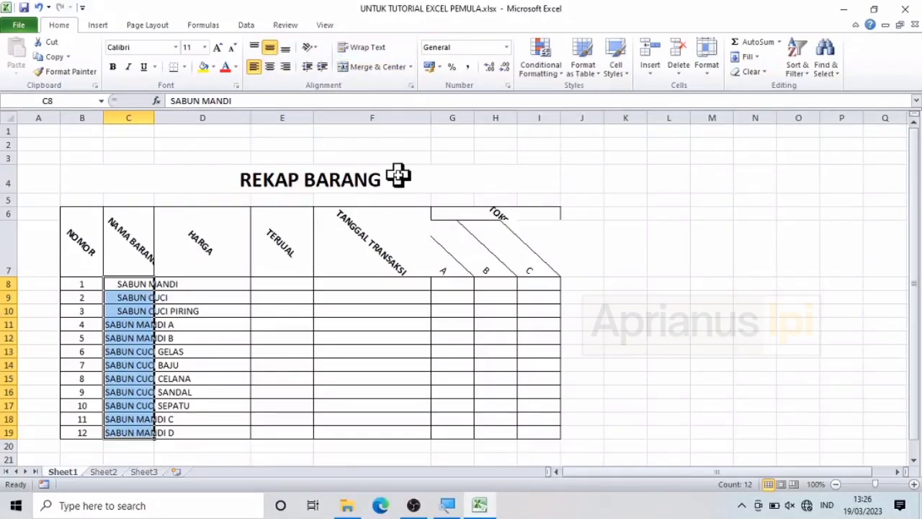
Step: Unmerge the REKAP BARANG title cells B4:I4
click(409, 284)
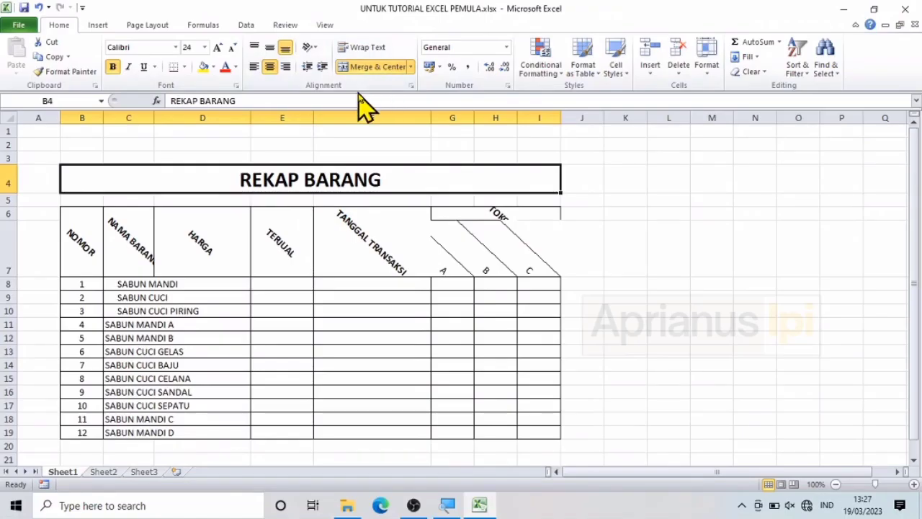
click(374, 66)
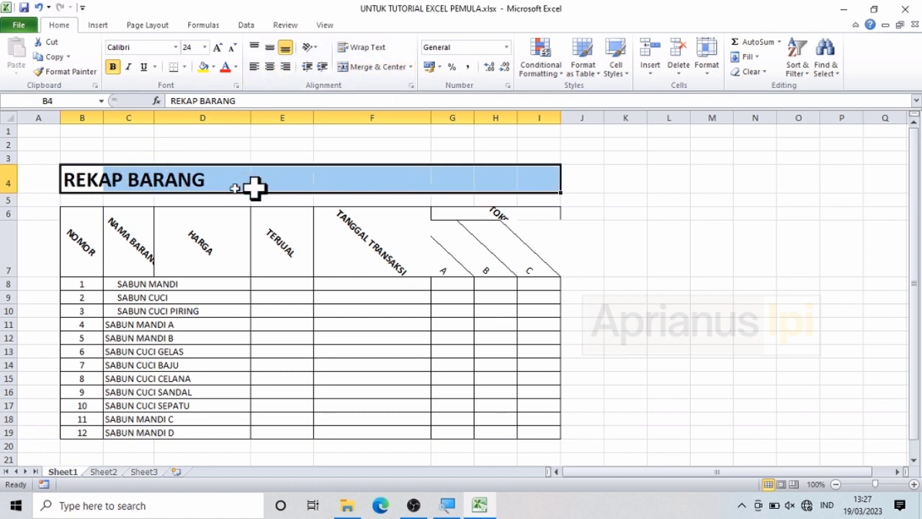
click(175, 183)
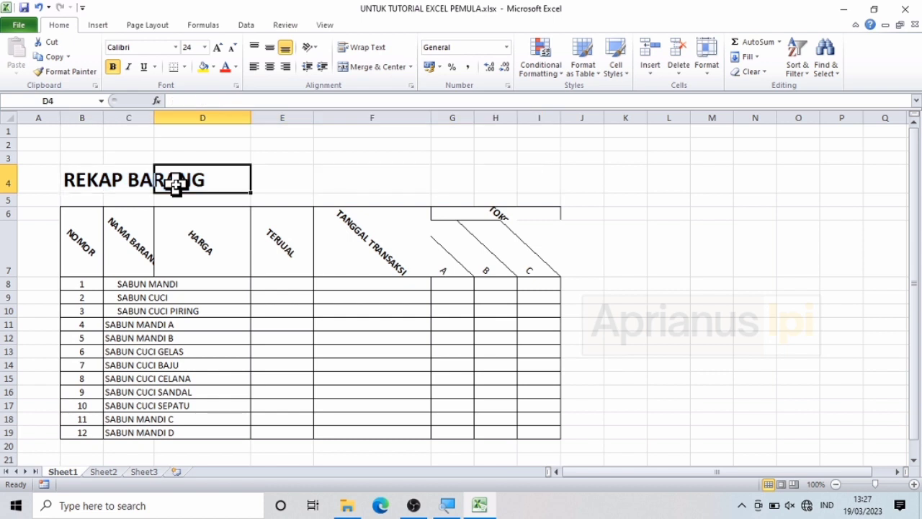
click(91, 185)
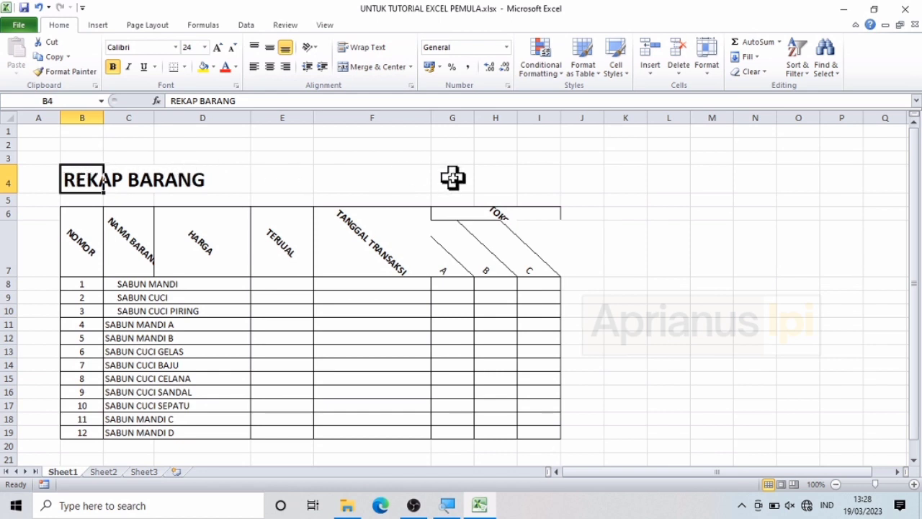
click(541, 177)
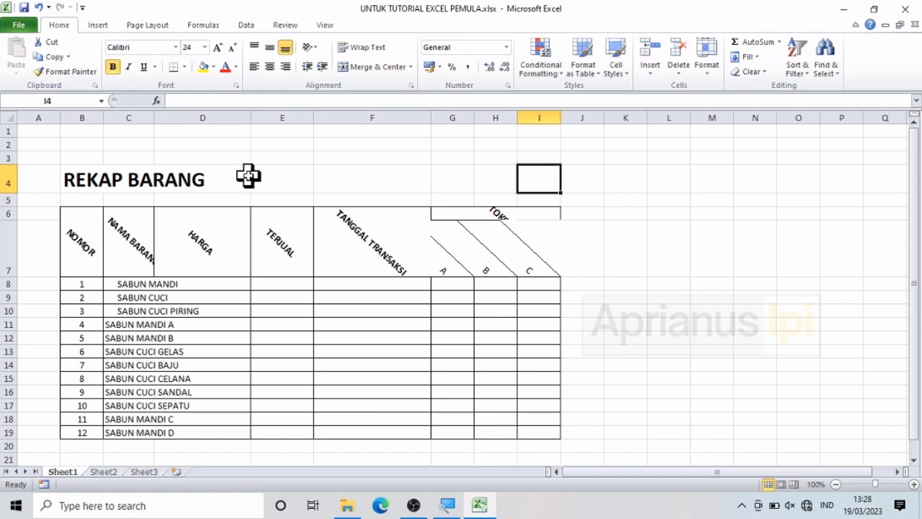
Step: Merge and center the REKAP BARANG title across cells B4:I4, spanning the full width of the table
click(83, 179)
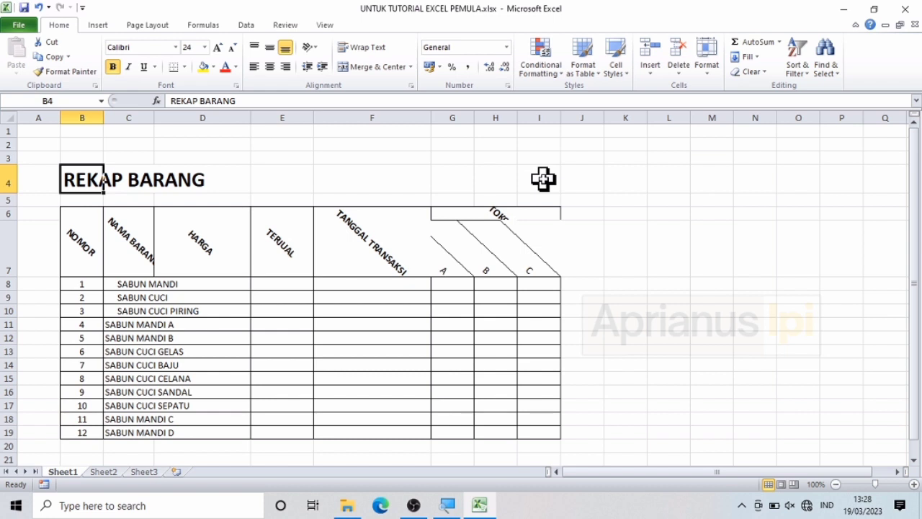
key(shift+Right)
key(shift+Right)
key(shift+Right)
key(shift+Right)
key(shift+Right)
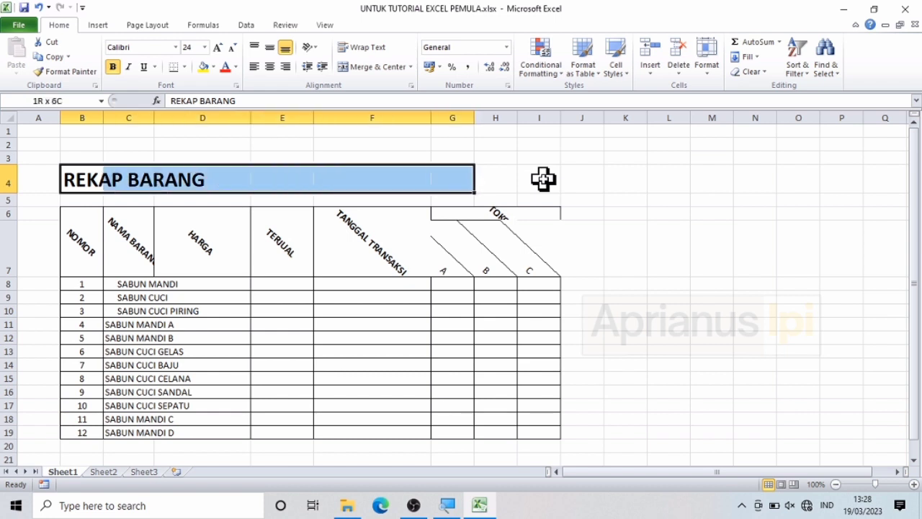
key(shift+Right)
key(shift+Right)
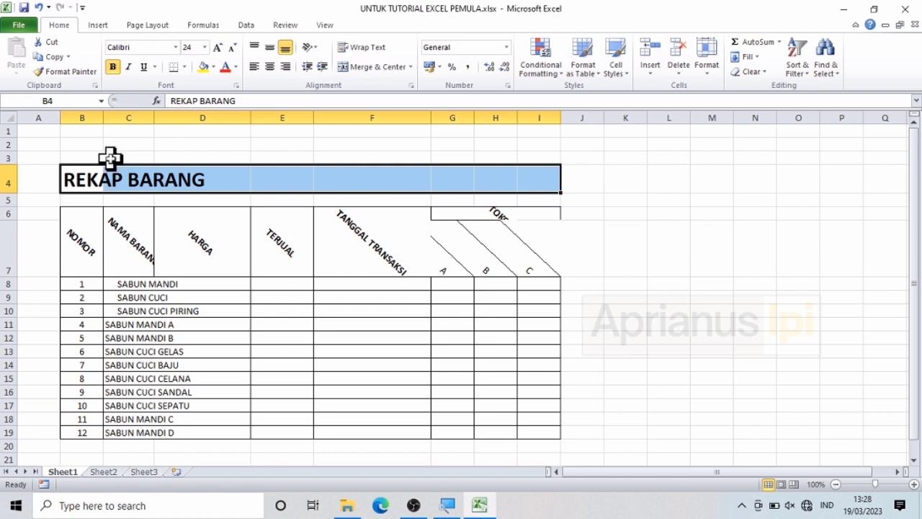
click(364, 67)
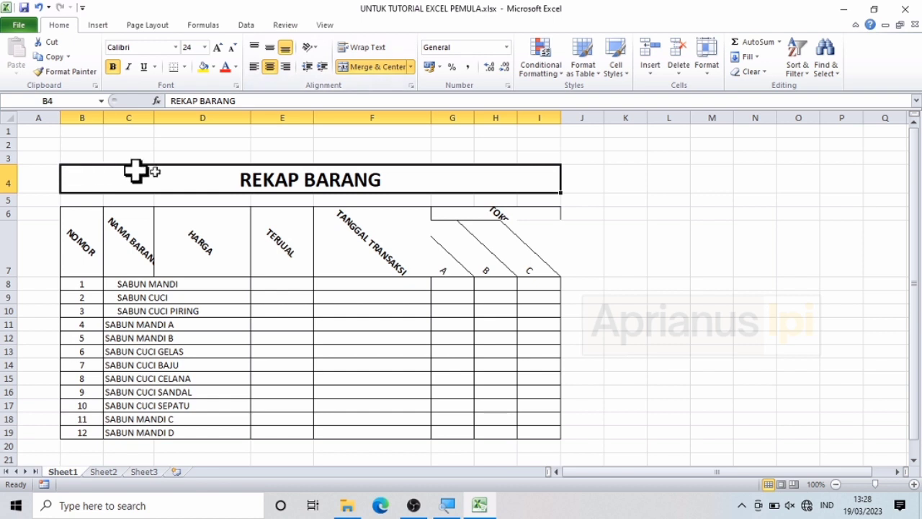